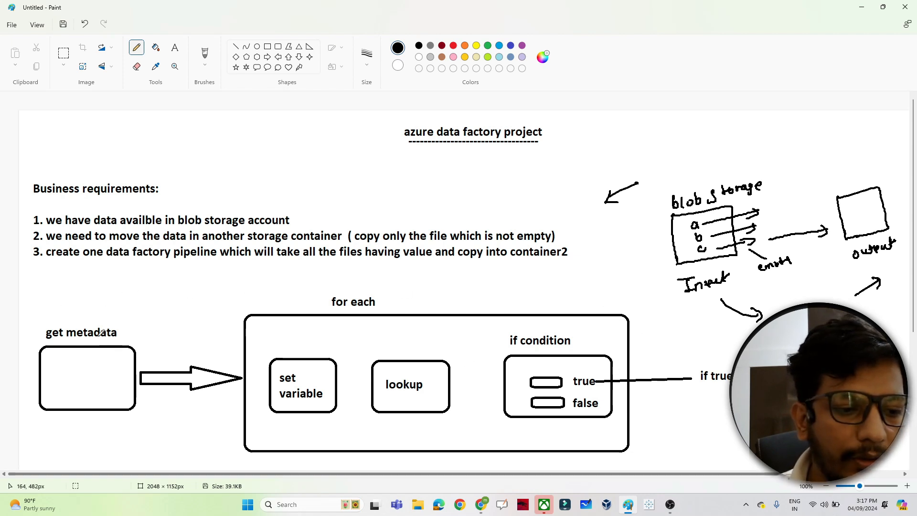
Tick the get metadata step, add an arrow into the blob storage sketch, and write "read" with files a, b, c inside the get metadata box
{"action": "left_click_drag", "start_coordinate": [77, 309], "coordinate": [110, 294]}
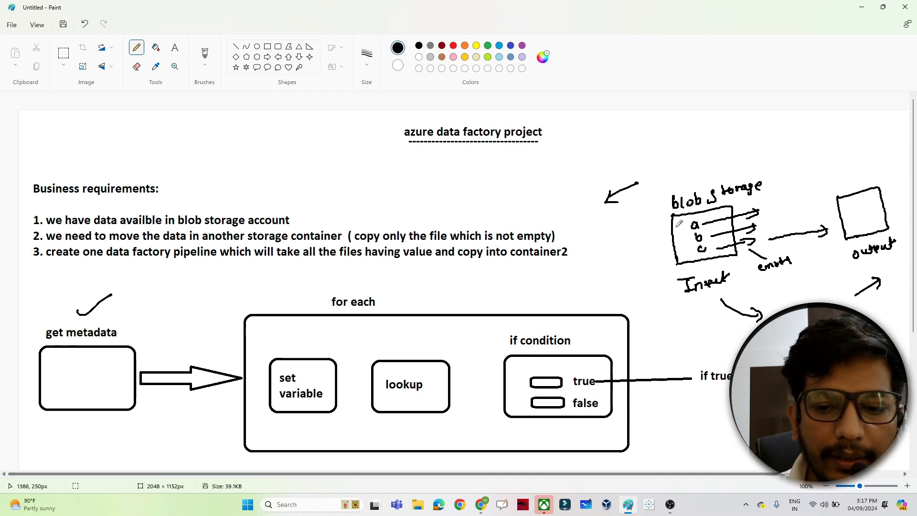
{"action": "mouse_move", "coordinate": [652, 230]}
{"action": "left_mouse_down"}
{"action": "mouse_move", "coordinate": [676, 229]}
{"action": "mouse_move", "coordinate": [680, 262]}
{"action": "left_mouse_up"}
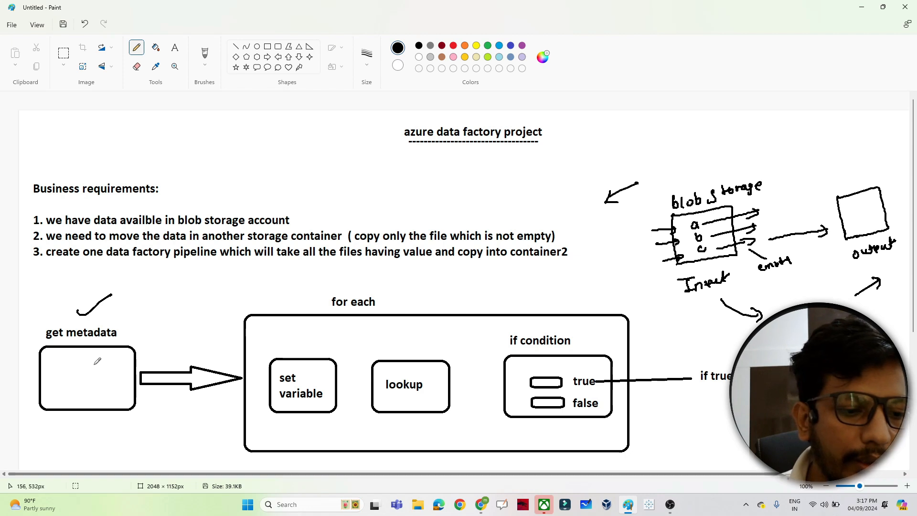
{"action": "left_click_drag", "start_coordinate": [54, 380], "coordinate": [88, 382]}
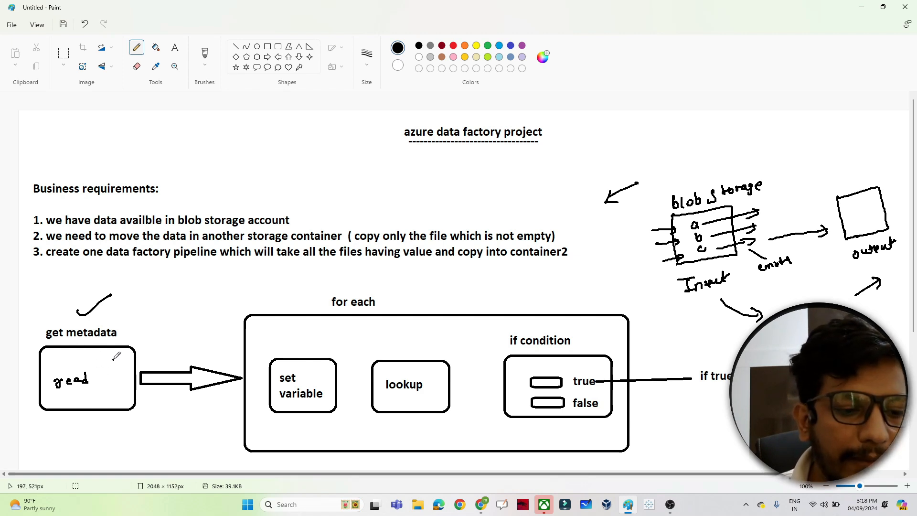
{"action": "left_click_drag", "start_coordinate": [115, 359], "coordinate": [119, 393]}
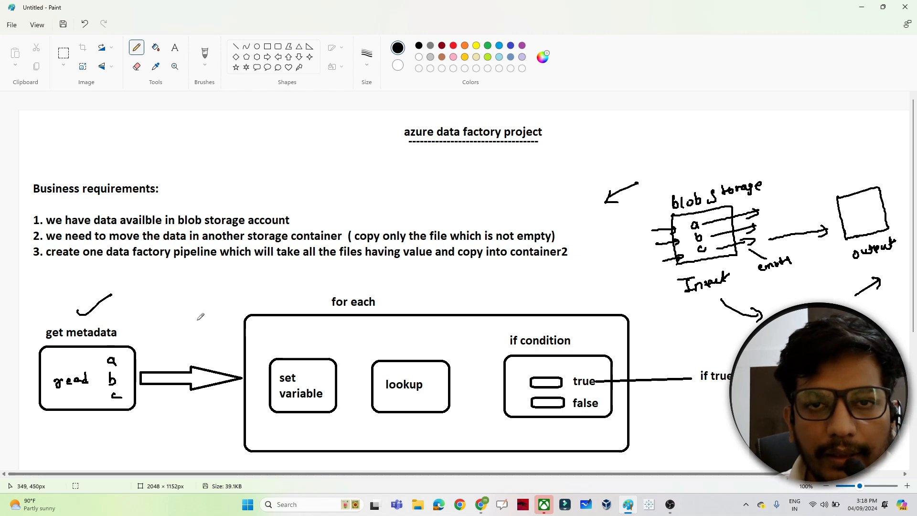
Tick the for each label, draw an arrow after it, and add small arrows from files a, b, c
{"action": "left_click_drag", "start_coordinate": [340, 285], "coordinate": [374, 269]}
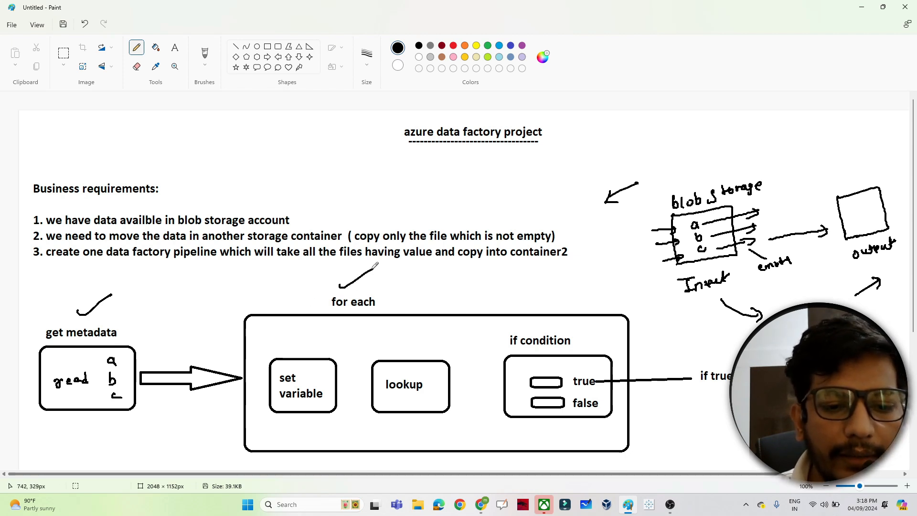
{"action": "left_click_drag", "start_coordinate": [384, 301], "coordinate": [397, 306]}
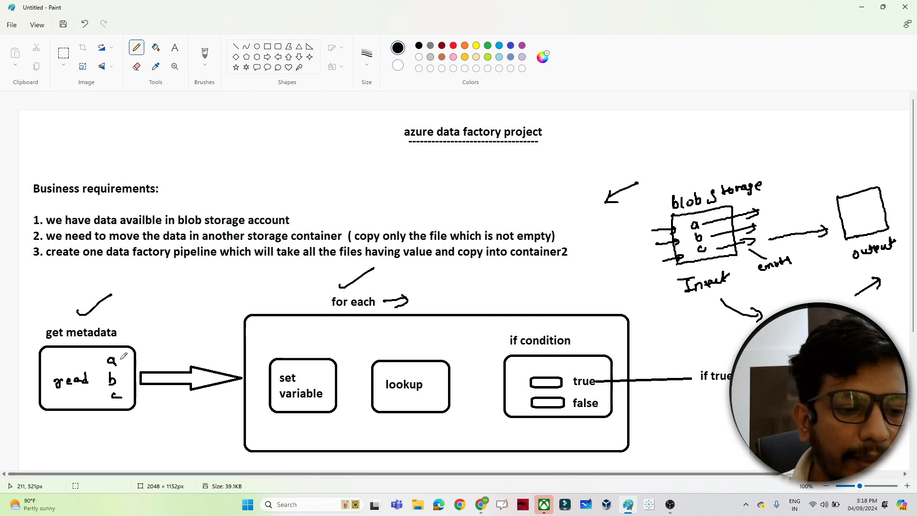
{"action": "mouse_move", "coordinate": [119, 360]}
{"action": "left_mouse_down"}
{"action": "mouse_move", "coordinate": [130, 355]}
{"action": "mouse_move", "coordinate": [129, 396]}
{"action": "left_mouse_up"}
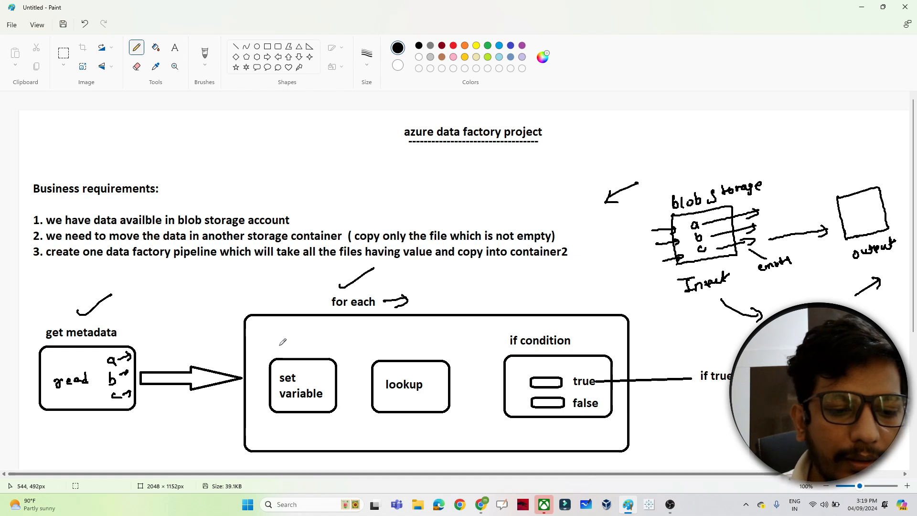
Write "file-name = emp" above set variable, overline it, and draw an arrow from set variable to lookup
{"action": "left_click_drag", "start_coordinate": [275, 348], "coordinate": [330, 340]}
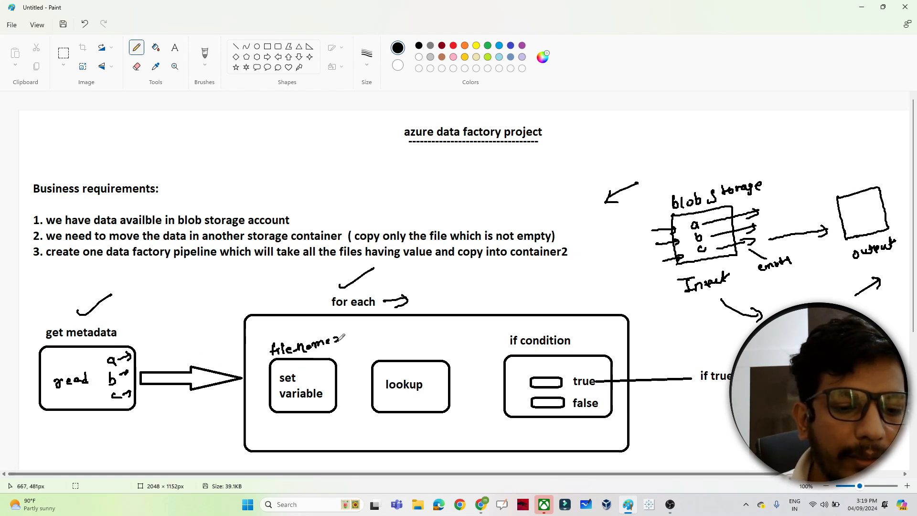
{"action": "left_click_drag", "start_coordinate": [340, 336], "coordinate": [368, 328]}
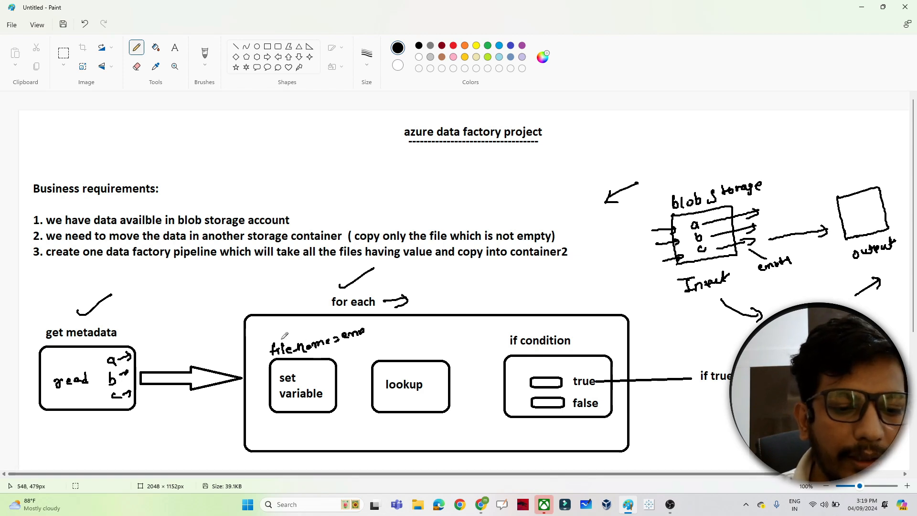
{"action": "left_click_drag", "start_coordinate": [279, 338], "coordinate": [314, 332]}
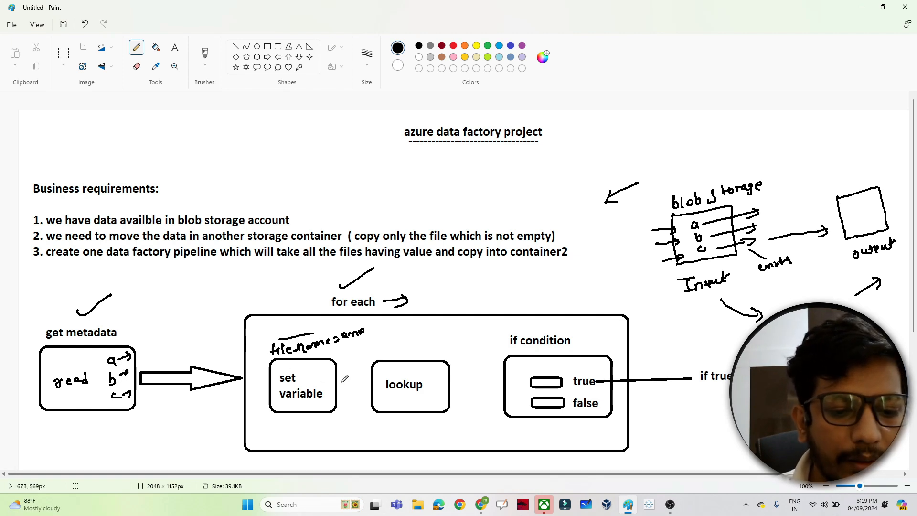
{"action": "left_click_drag", "start_coordinate": [336, 386], "coordinate": [365, 390]}
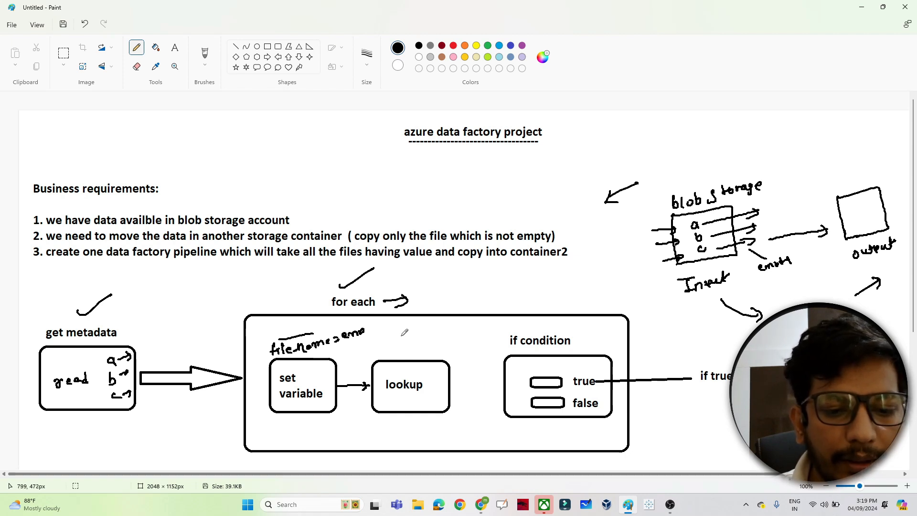
Write "count > a" above the lookup box and draw an upward arrow from lookup to it
{"action": "mouse_move", "coordinate": [405, 329]}
{"action": "left_mouse_down"}
{"action": "mouse_move", "coordinate": [401, 337]}
{"action": "mouse_move", "coordinate": [423, 326]}
{"action": "mouse_move", "coordinate": [459, 332]}
{"action": "left_mouse_up"}
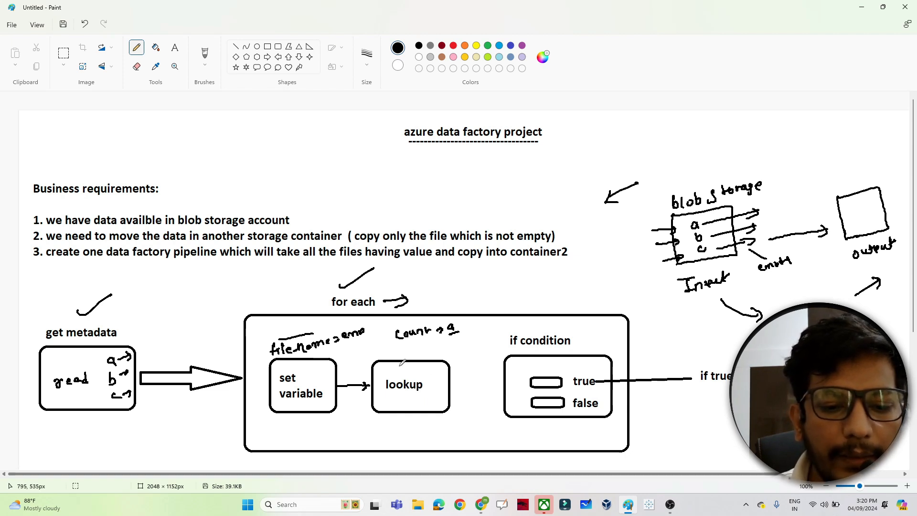
{"action": "left_click_drag", "start_coordinate": [405, 359], "coordinate": [405, 347]}
{"action": "left_click_drag", "start_coordinate": [402, 352], "coordinate": [410, 353]}
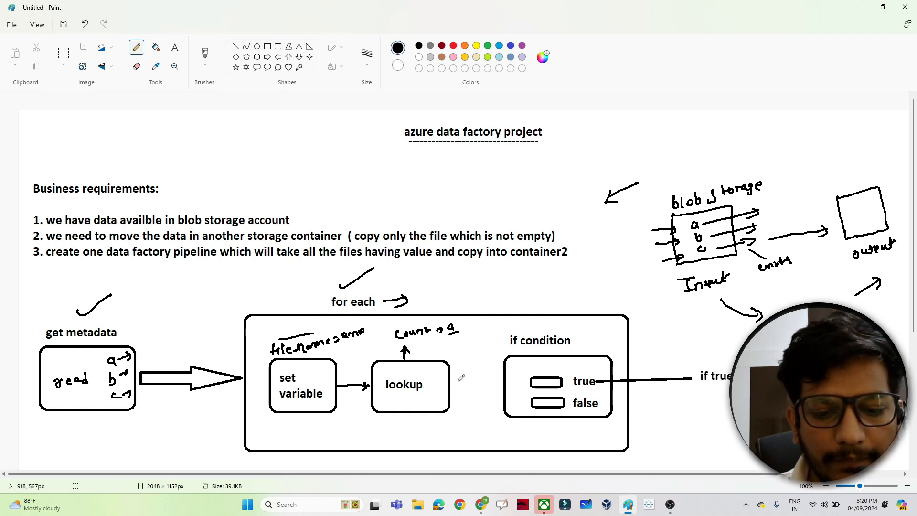
Draw an arrow from lookup into if condition and an arrow up to a handwritten "count > 0" note
{"action": "mouse_move", "coordinate": [451, 382]}
{"action": "left_mouse_down"}
{"action": "mouse_move", "coordinate": [505, 374]}
{"action": "mouse_move", "coordinate": [496, 383]}
{"action": "left_mouse_up"}
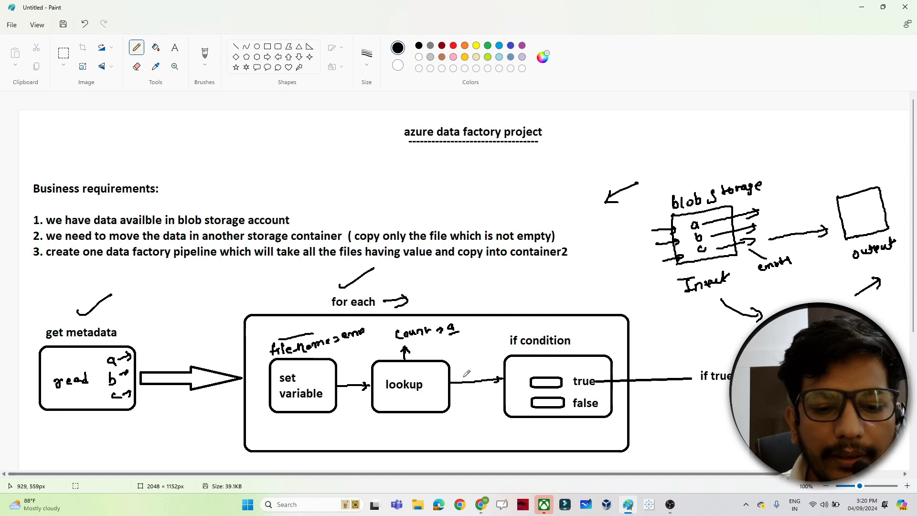
{"action": "mouse_move", "coordinate": [462, 380]}
{"action": "left_mouse_down"}
{"action": "mouse_move", "coordinate": [485, 351]}
{"action": "mouse_move", "coordinate": [487, 359]}
{"action": "left_mouse_up"}
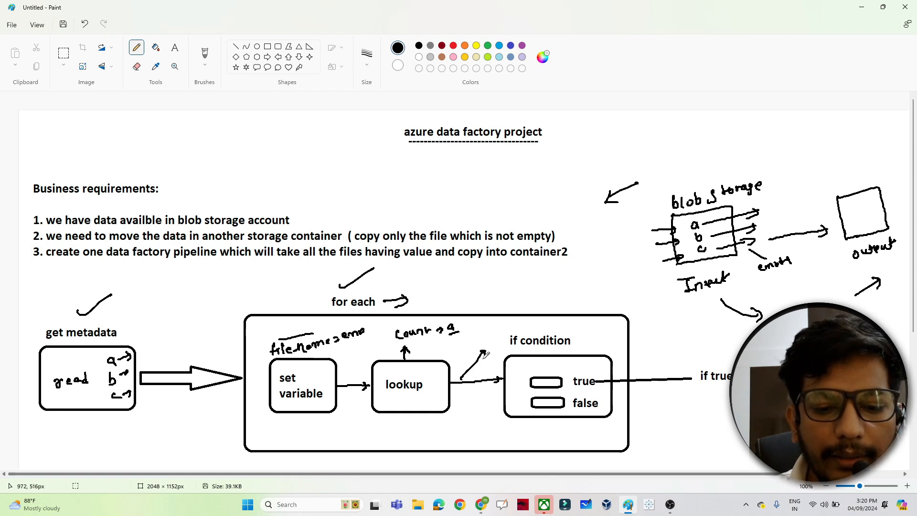
{"action": "left_click_drag", "start_coordinate": [488, 324], "coordinate": [530, 320]}
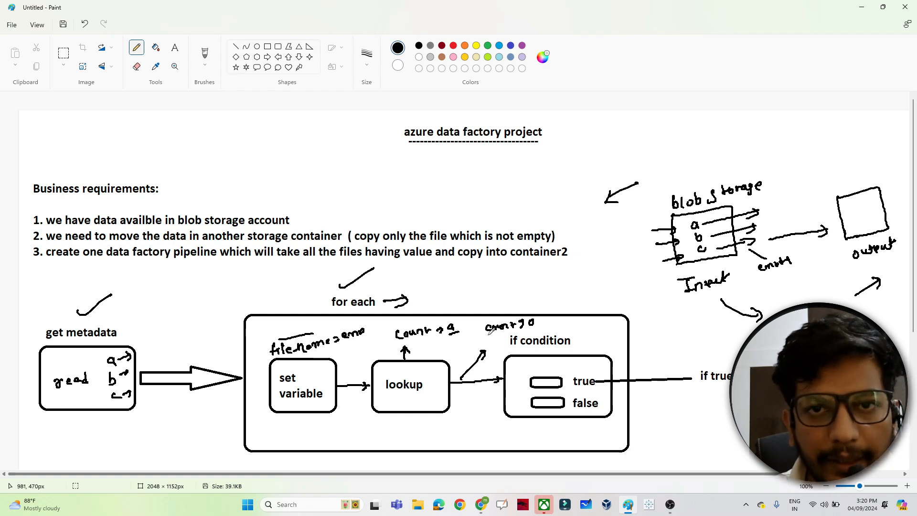
{"action": "left_click_drag", "start_coordinate": [528, 319], "coordinate": [522, 326]}
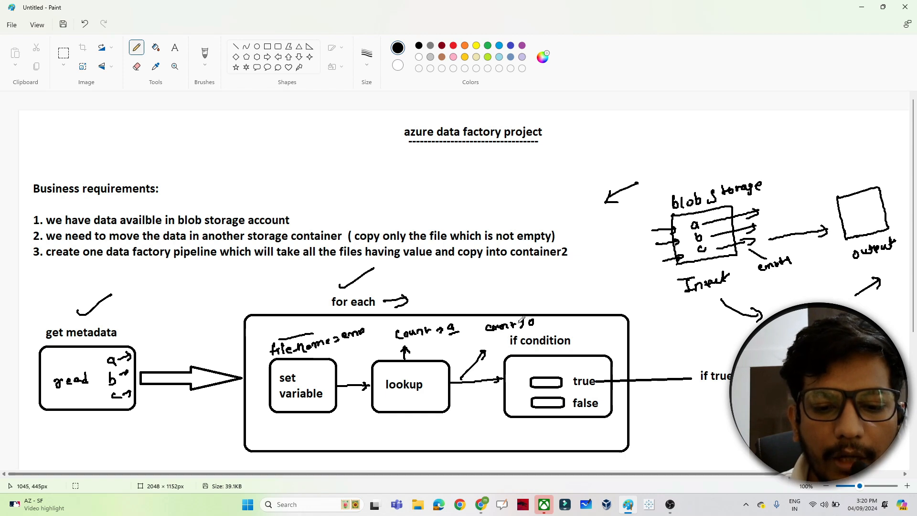
{"action": "left_click_drag", "start_coordinate": [516, 321], "coordinate": [524, 329]}
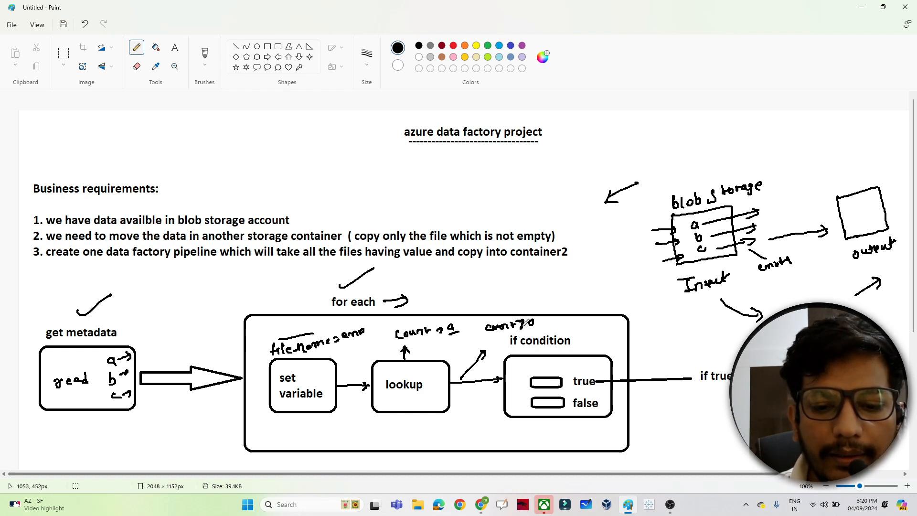
Tick the true branch, draw an arrow from false to "skip", and overline the blob storage label
{"action": "left_click_drag", "start_coordinate": [567, 368], "coordinate": [581, 363]}
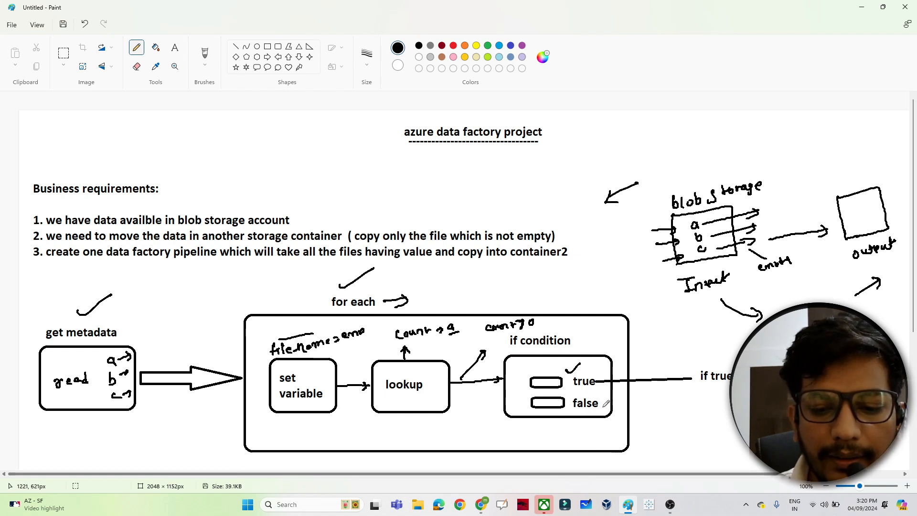
{"action": "left_click_drag", "start_coordinate": [602, 408], "coordinate": [688, 408]}
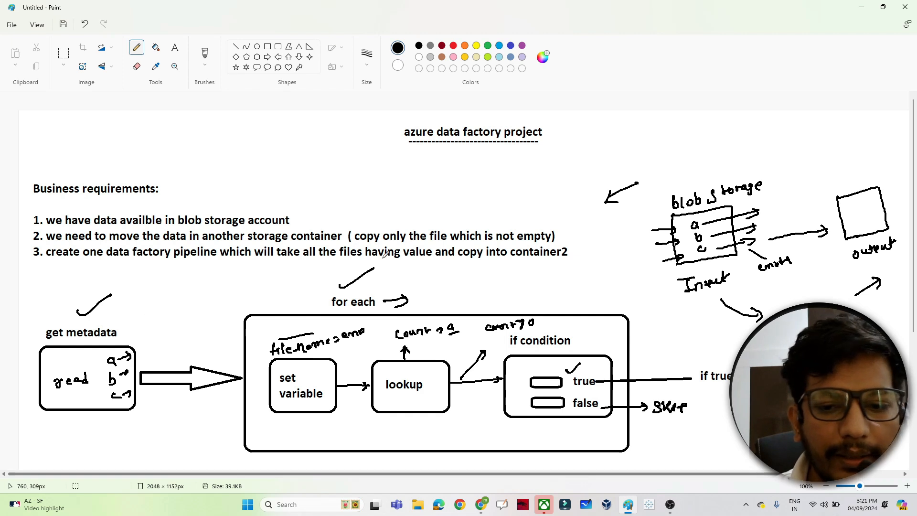
{"action": "left_click_drag", "start_coordinate": [684, 190], "coordinate": [722, 173]}
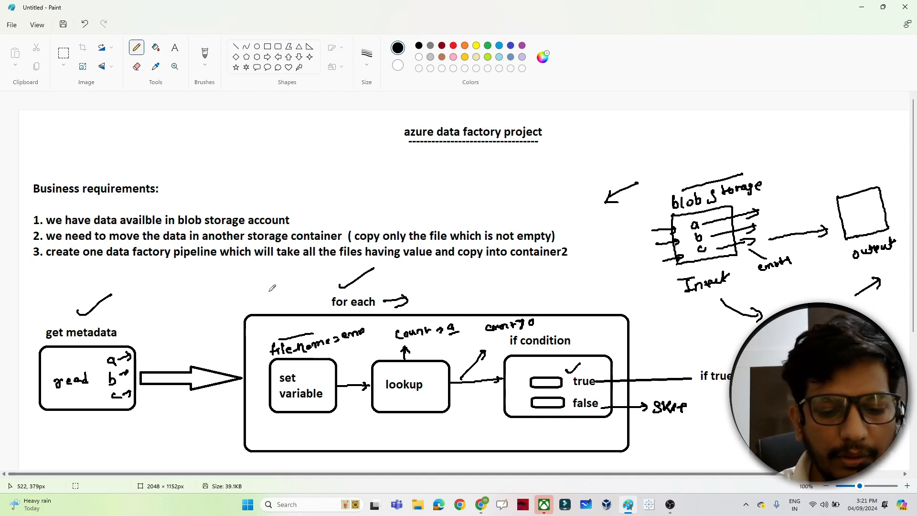
Switch to the Azure portal and open the storage account's input container
{"action": "mouse_move", "coordinate": [481, 505]}
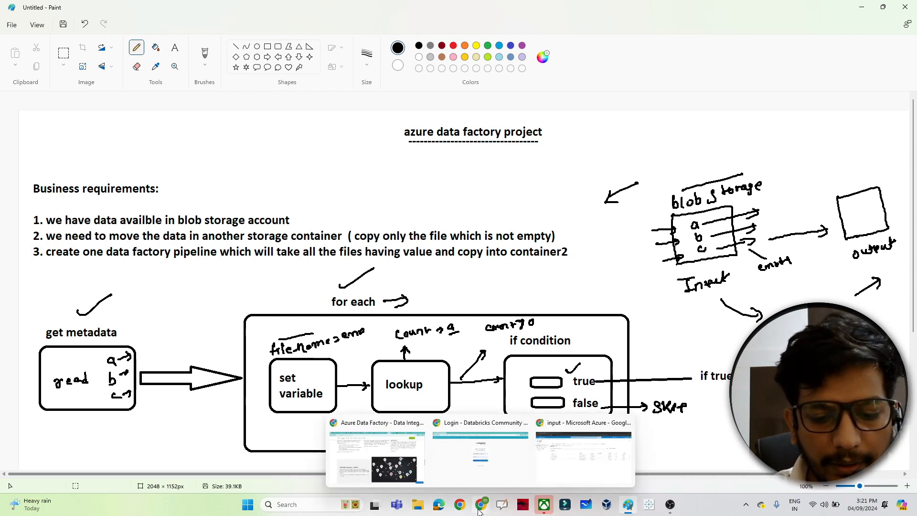
{"action": "left_click", "coordinate": [537, 480]}
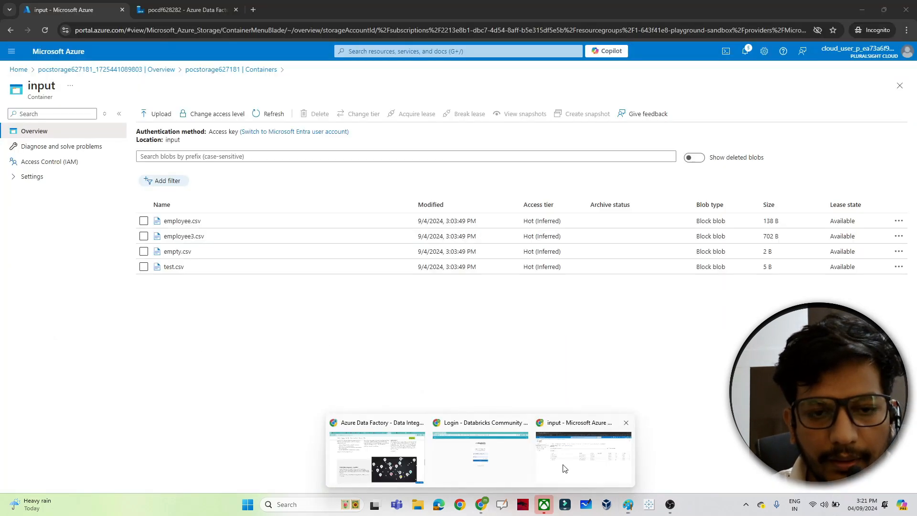
{"action": "left_click", "coordinate": [203, 71]}
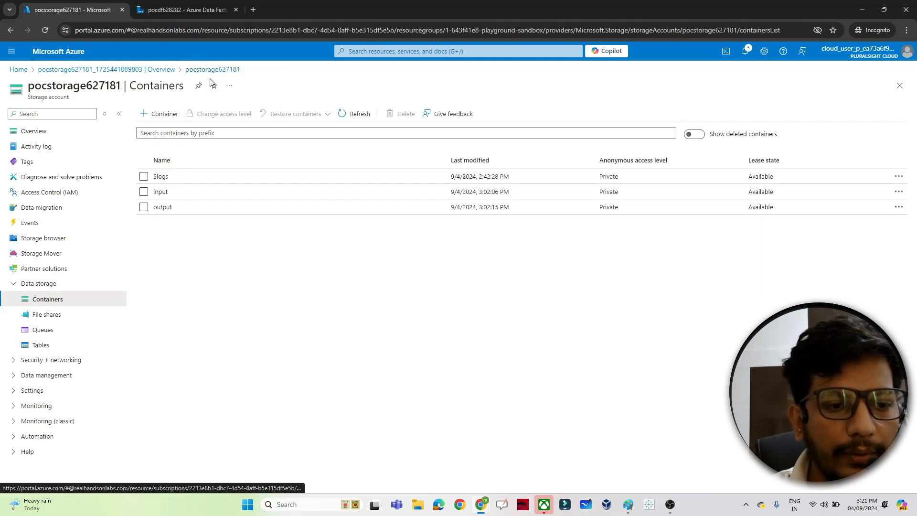
{"action": "left_click", "coordinate": [160, 193]}
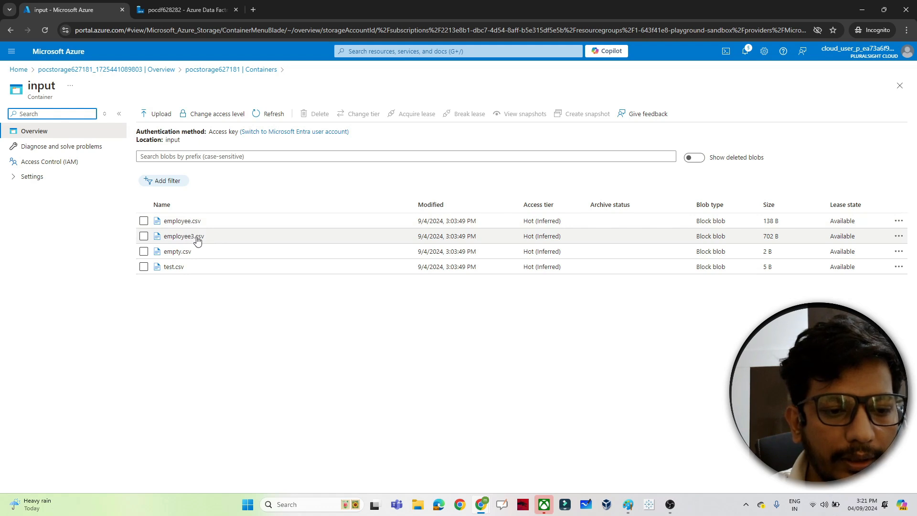
Open empty.csv to inspect its contents in the editor, then close the blob view
{"action": "left_click", "coordinate": [177, 252]}
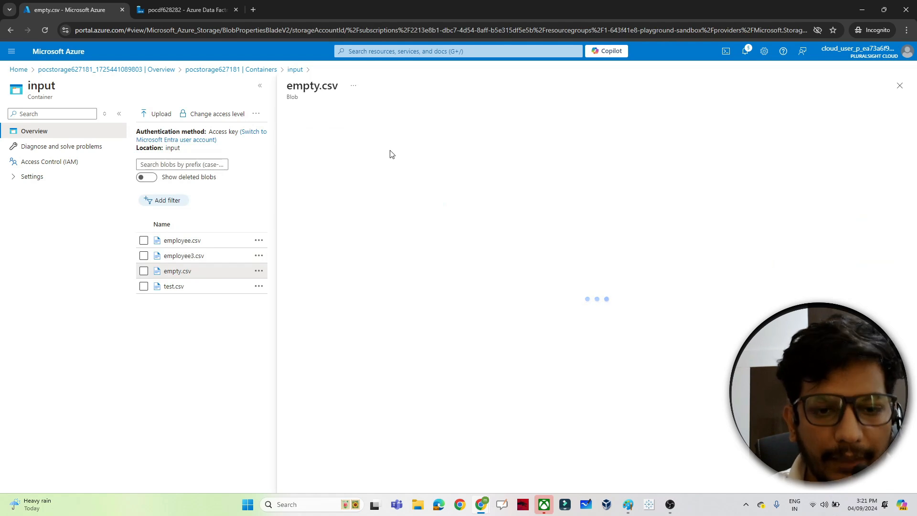
{"action": "left_click", "coordinate": [415, 138]}
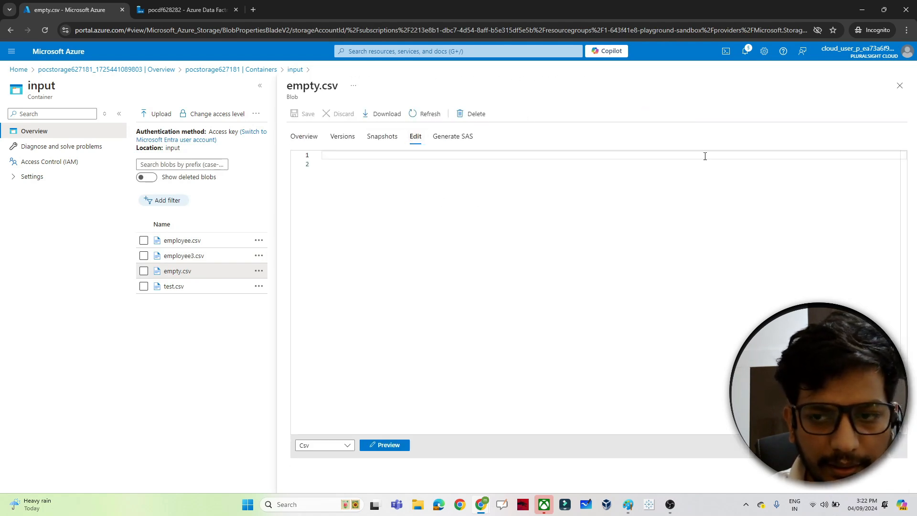
{"action": "left_click", "coordinate": [900, 86]}
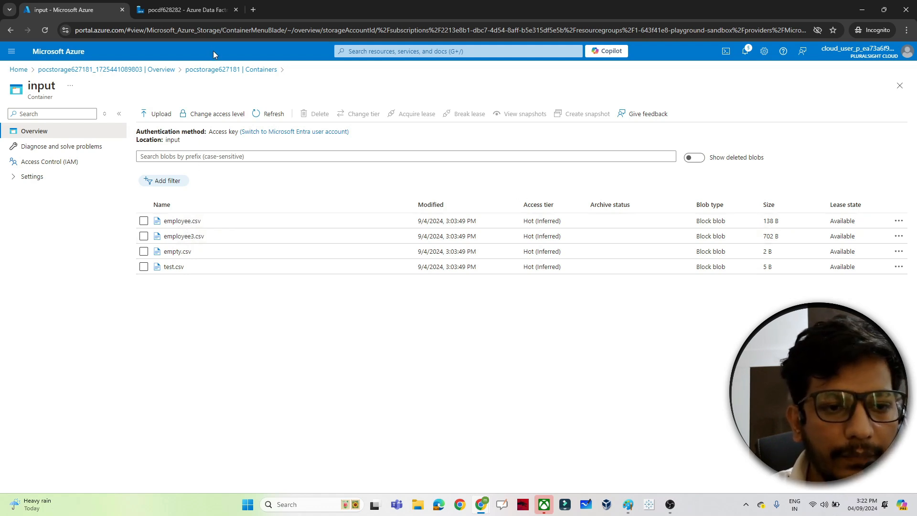
Check the output container's contents, then return to the input container
{"action": "left_click", "coordinate": [205, 69]}
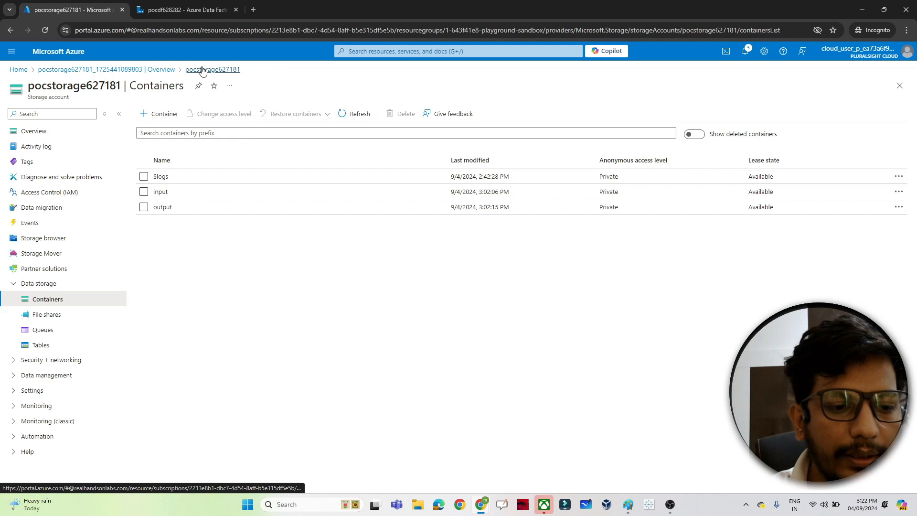
{"action": "left_click", "coordinate": [161, 207]}
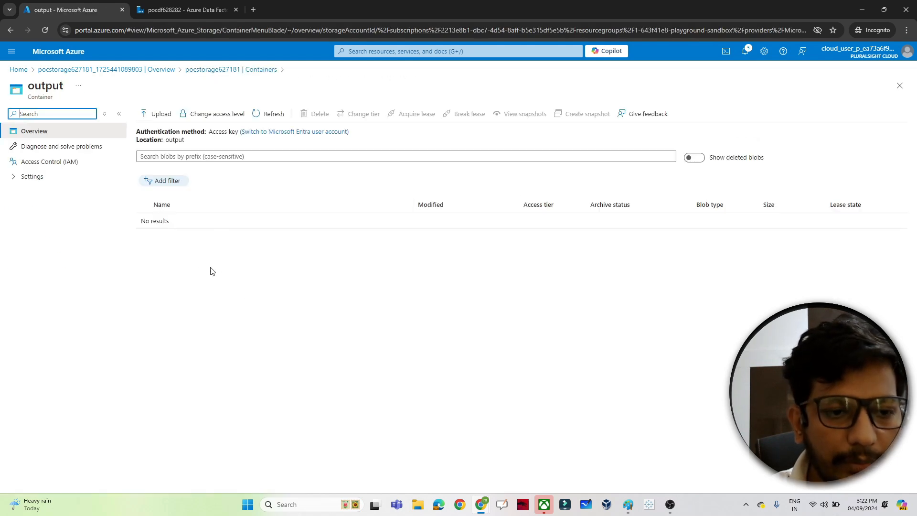
{"action": "left_click", "coordinate": [206, 70]}
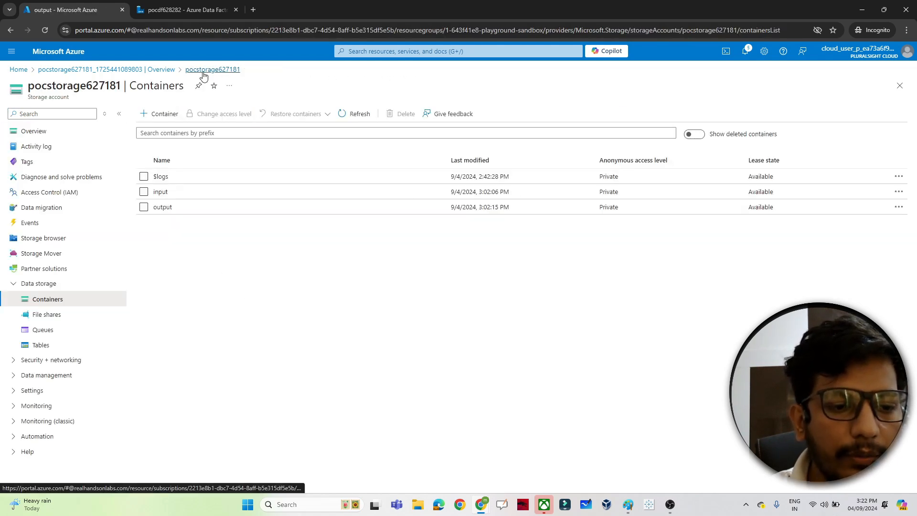
{"action": "left_click", "coordinate": [161, 192]}
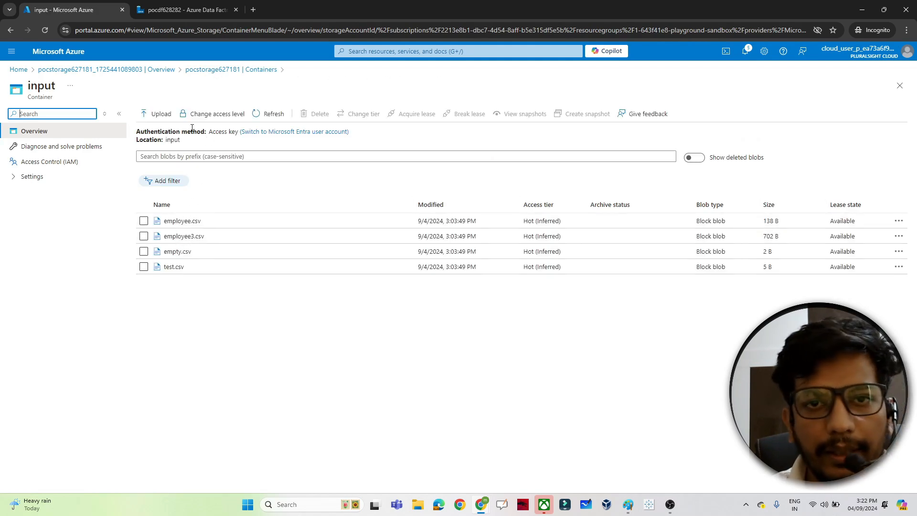
Switch to the Data Factory studio and create a new pipeline from the author workspace
{"action": "left_click", "coordinate": [186, 9]}
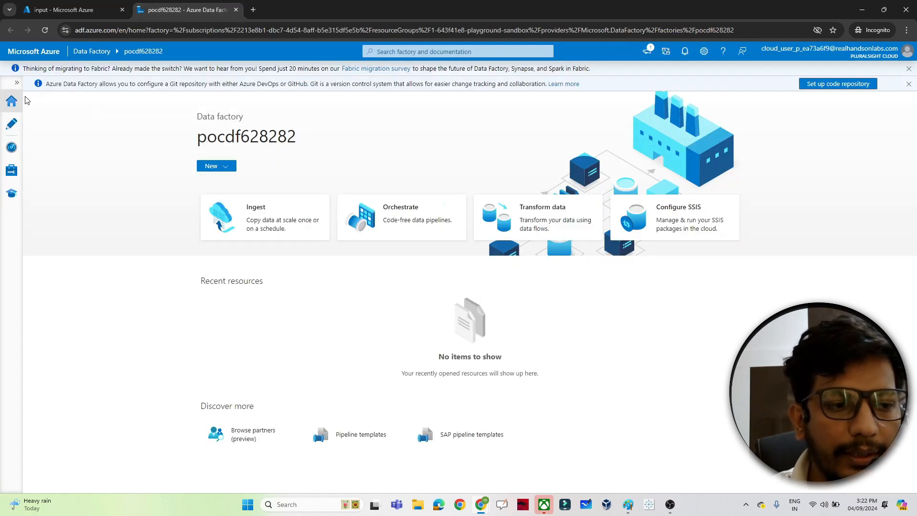
{"action": "left_click", "coordinate": [8, 129]}
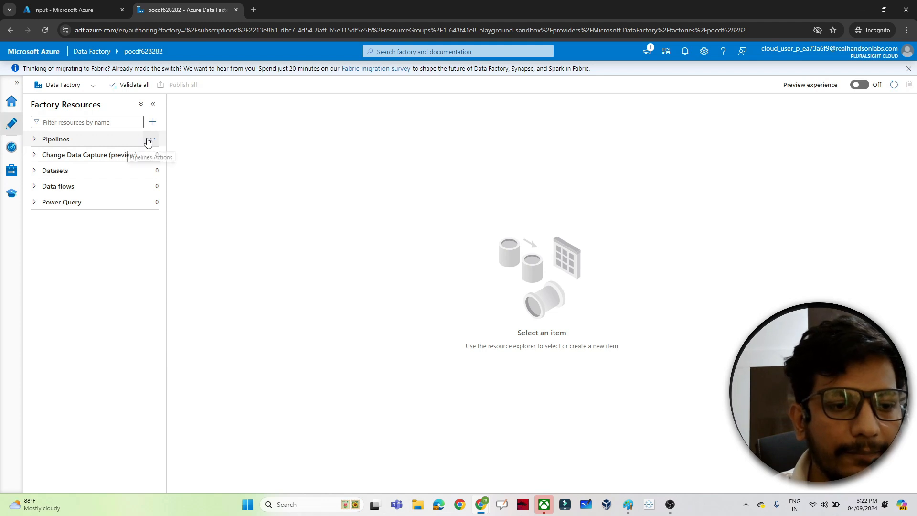
{"action": "left_click", "coordinate": [149, 140]}
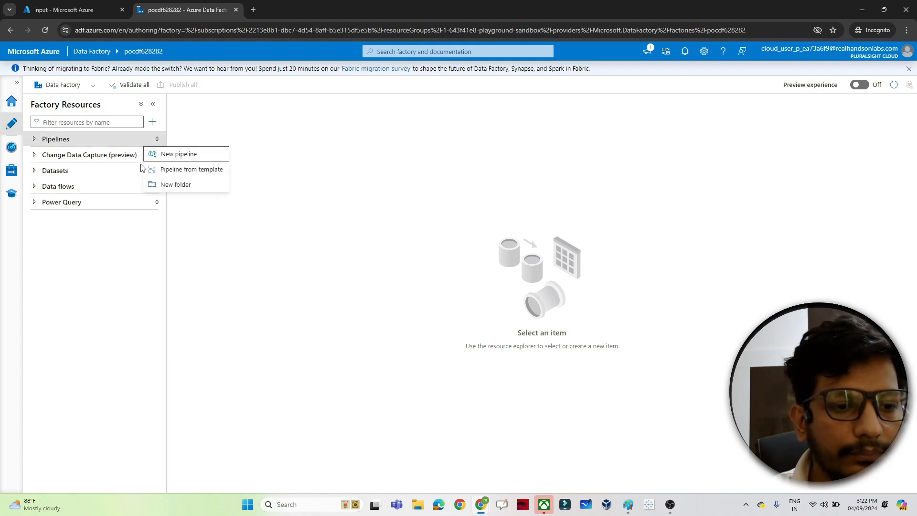
{"action": "left_click", "coordinate": [173, 159]}
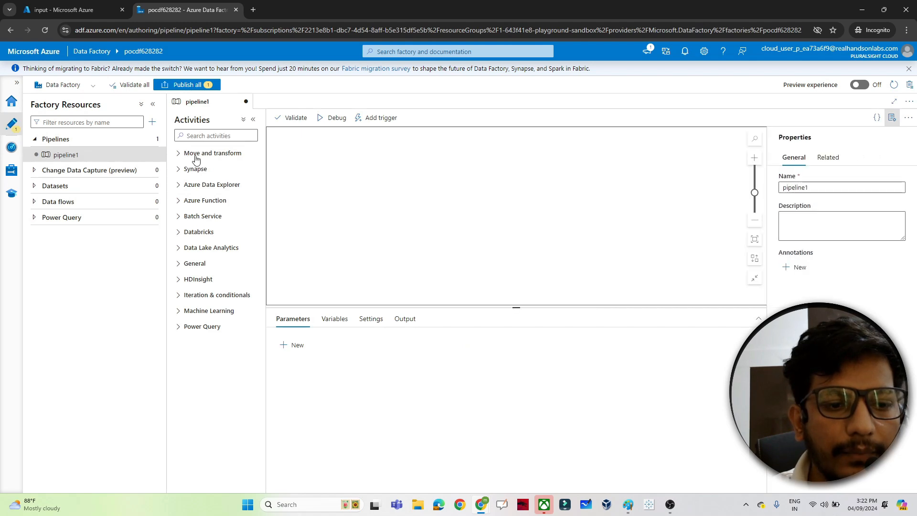
Search the activities for "get" and add a Get Metadata activity to the pipeline canvas
{"action": "left_click", "coordinate": [196, 154]}
{"action": "left_click", "coordinate": [194, 135]}
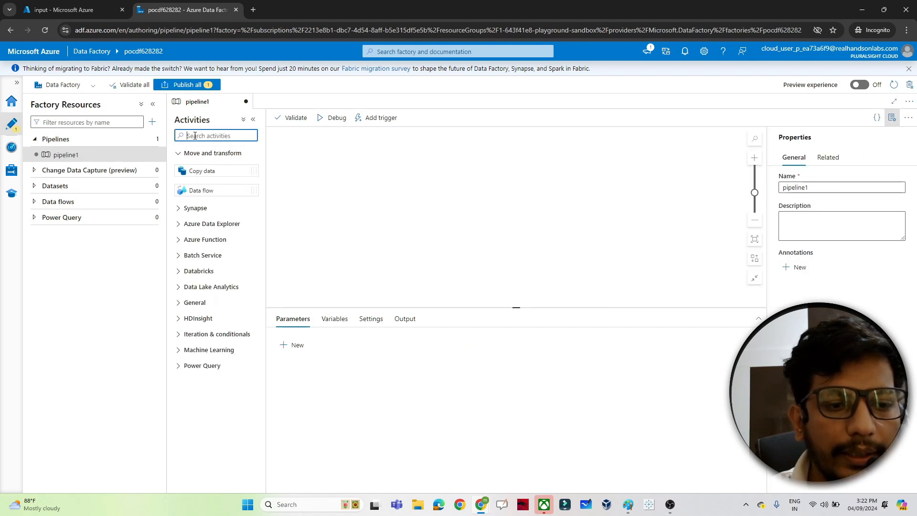
{"action": "type", "text": "get"}
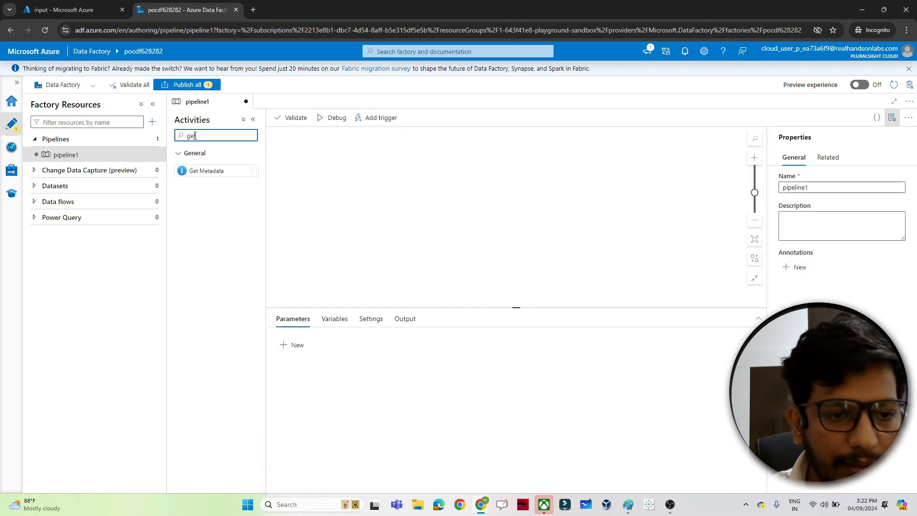
{"action": "left_click_drag", "start_coordinate": [205, 171], "coordinate": [348, 192]}
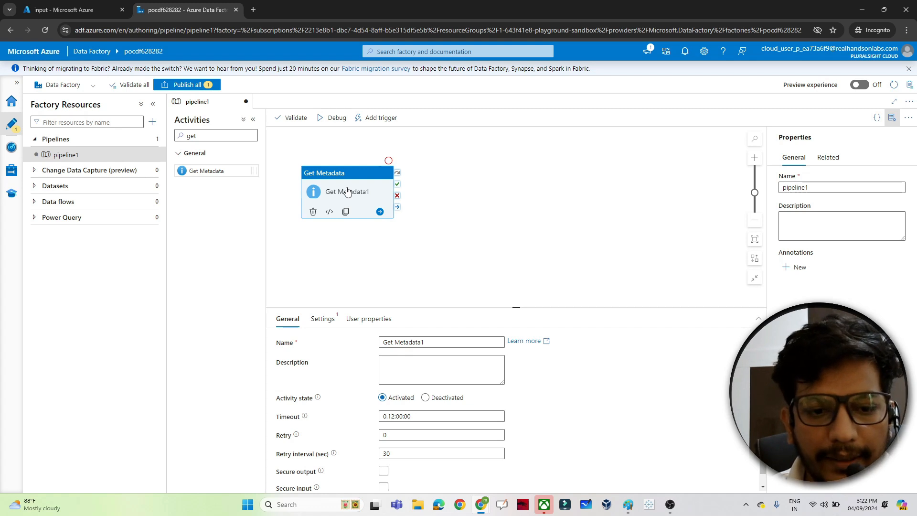
Start a new dataset for the Get Metadata activity using Azure Blob Storage with the DelimitedText format
{"action": "left_click", "coordinate": [323, 324]}
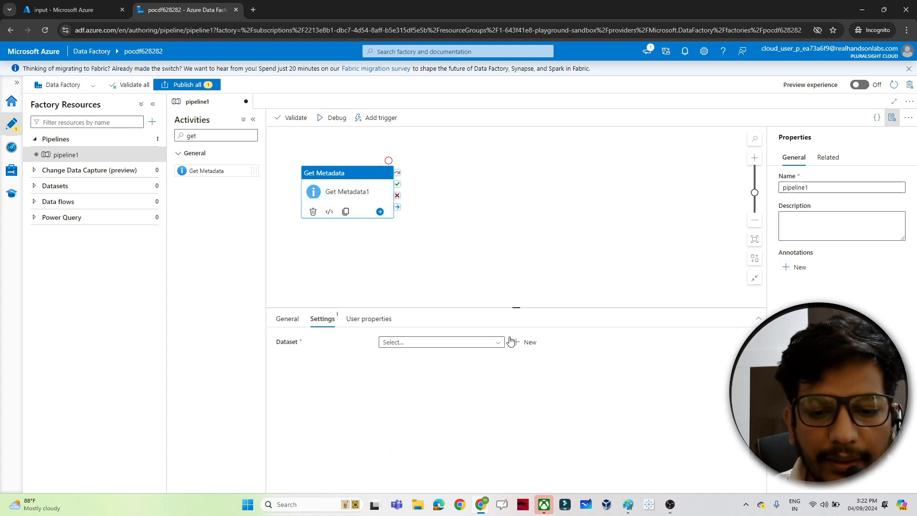
{"action": "left_click", "coordinate": [525, 343]}
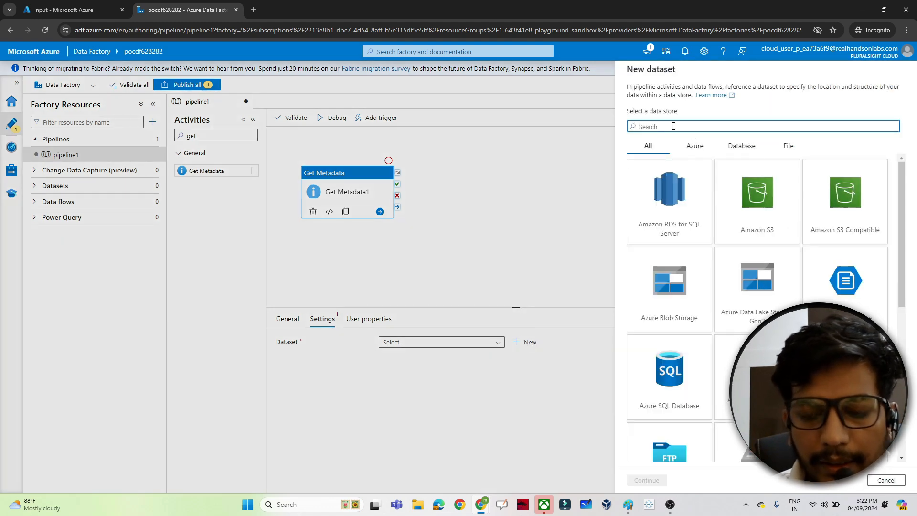
{"action": "type", "text": "blob"}
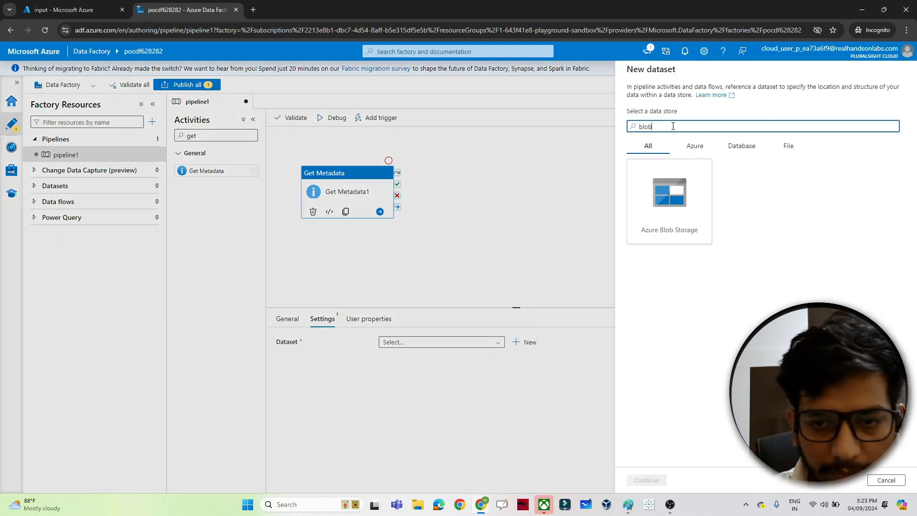
{"action": "left_click", "coordinate": [669, 203]}
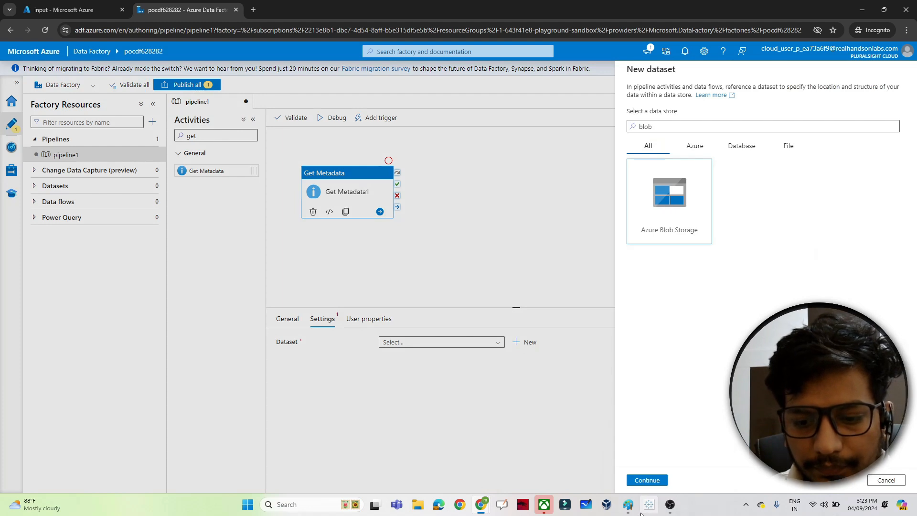
{"action": "left_click", "coordinate": [647, 480]}
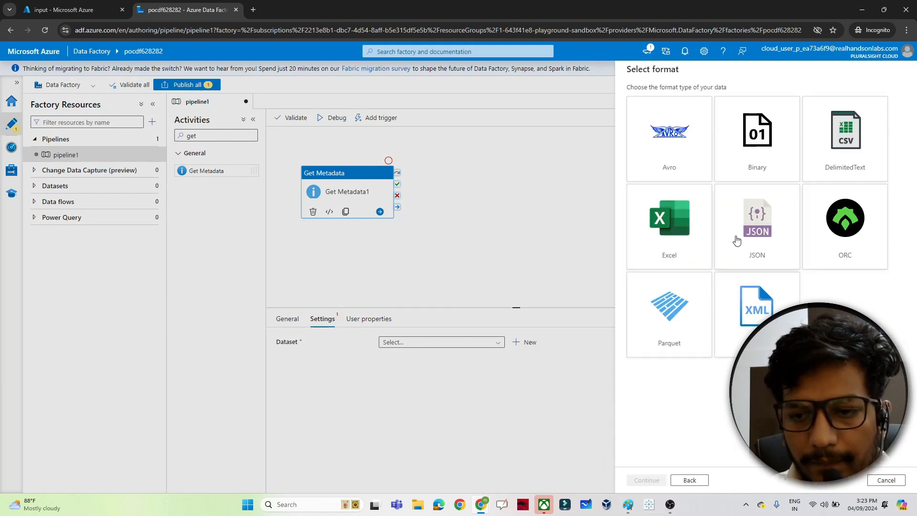
{"action": "left_click", "coordinate": [831, 153]}
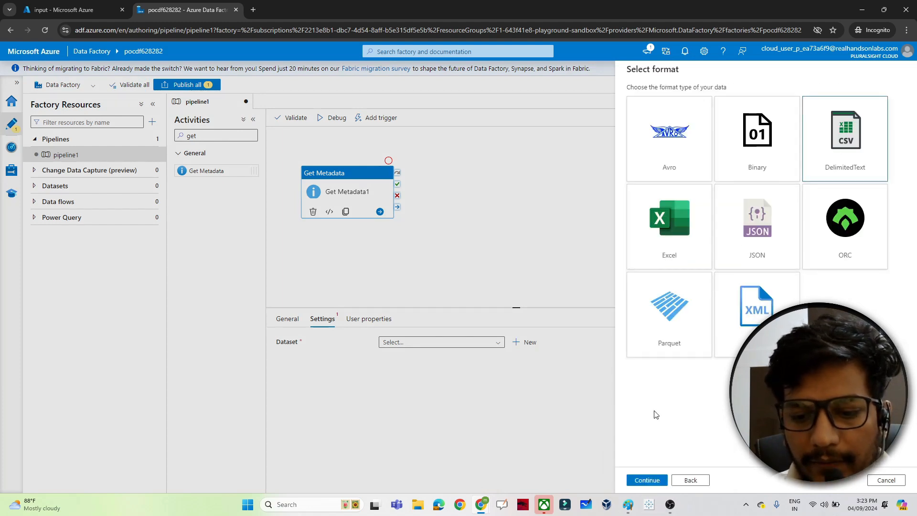
{"action": "left_click", "coordinate": [646, 480]}
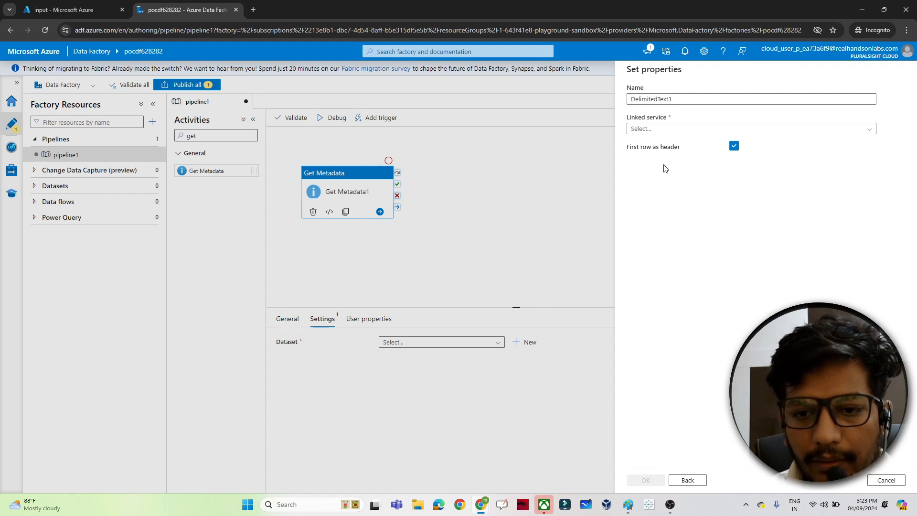
Create a new Azure Blob Storage linked service using the subscription and the storage account pocstorage627181
{"action": "left_click", "coordinate": [653, 129]}
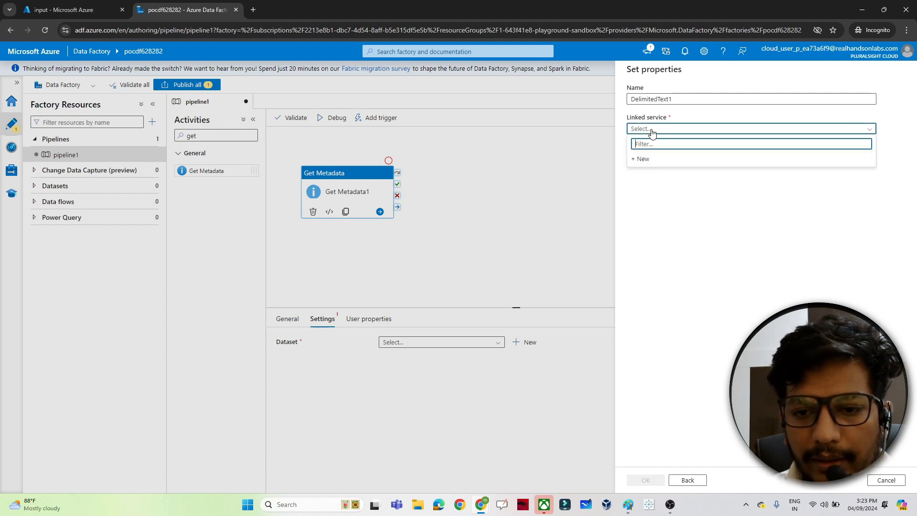
{"action": "left_click", "coordinate": [652, 160]}
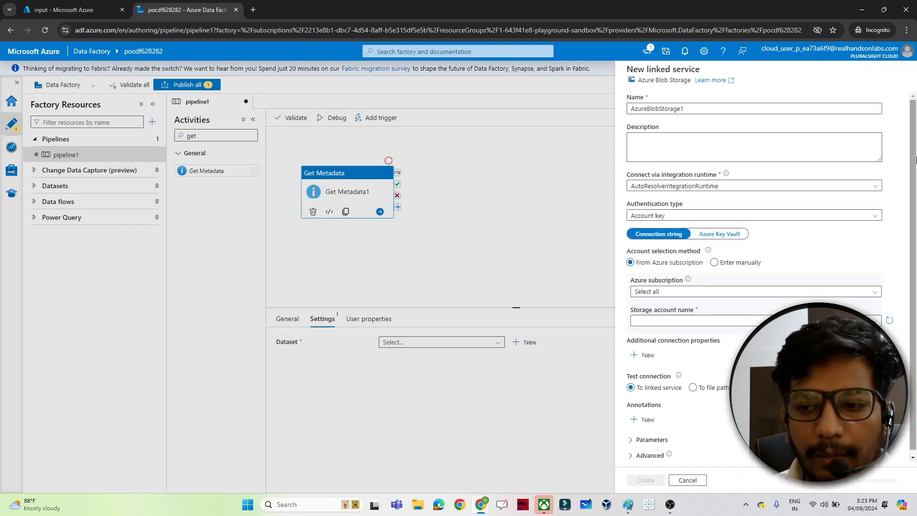
{"action": "scroll", "coordinate": [913, 167], "scroll_direction": "down", "scroll_amount": 1}
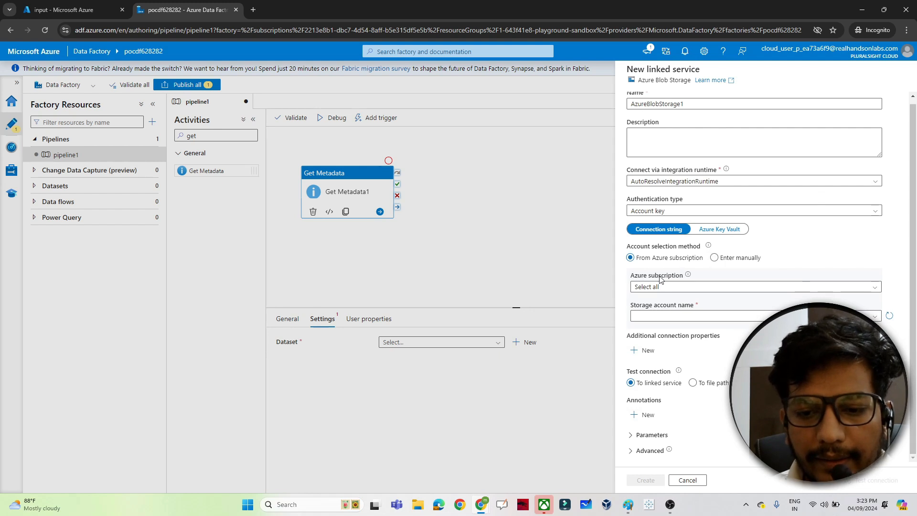
{"action": "left_click", "coordinate": [651, 288]}
{"action": "left_click", "coordinate": [650, 311]}
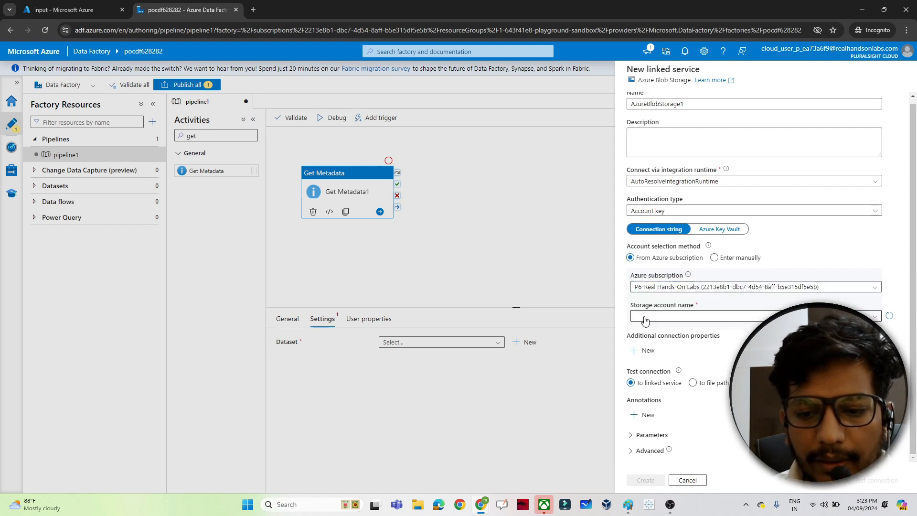
{"action": "left_click", "coordinate": [645, 320]}
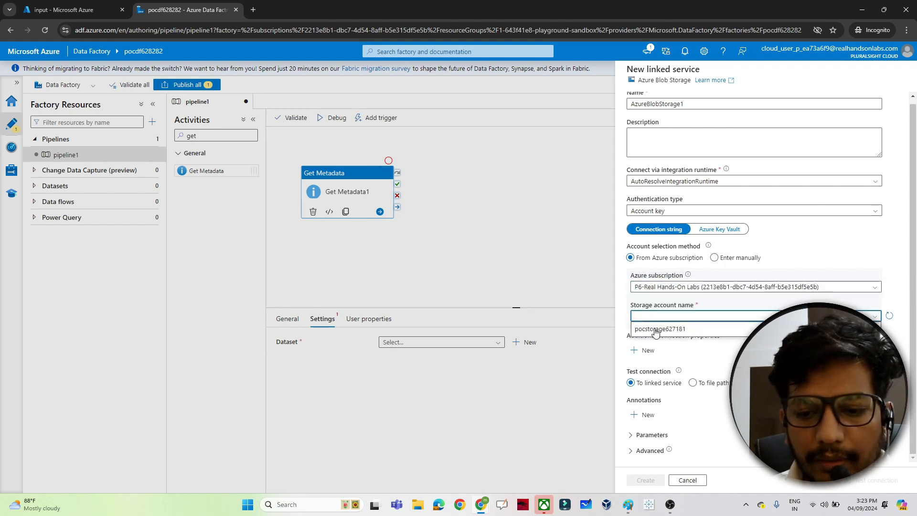
{"action": "left_click", "coordinate": [656, 328]}
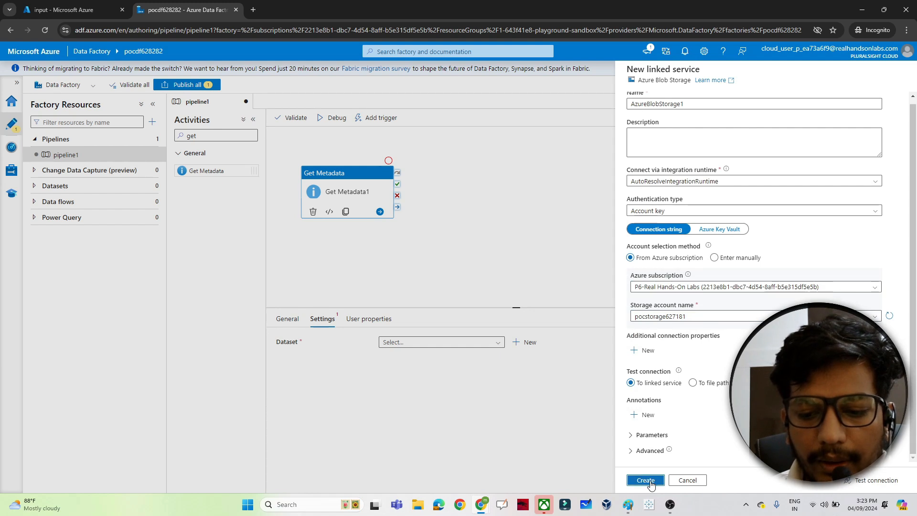
{"action": "left_click", "coordinate": [645, 481]}
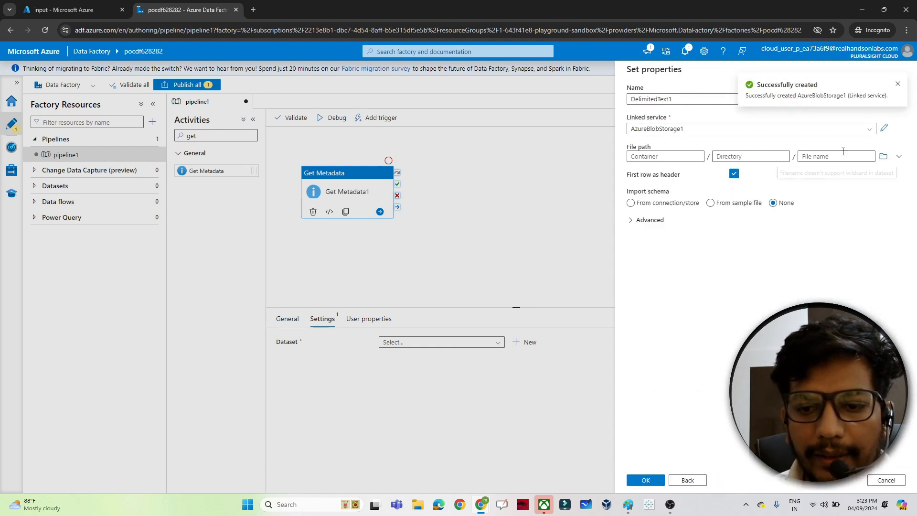
Browse to set the dataset's file path to the input container and save the dataset
{"action": "left_click", "coordinate": [884, 159]}
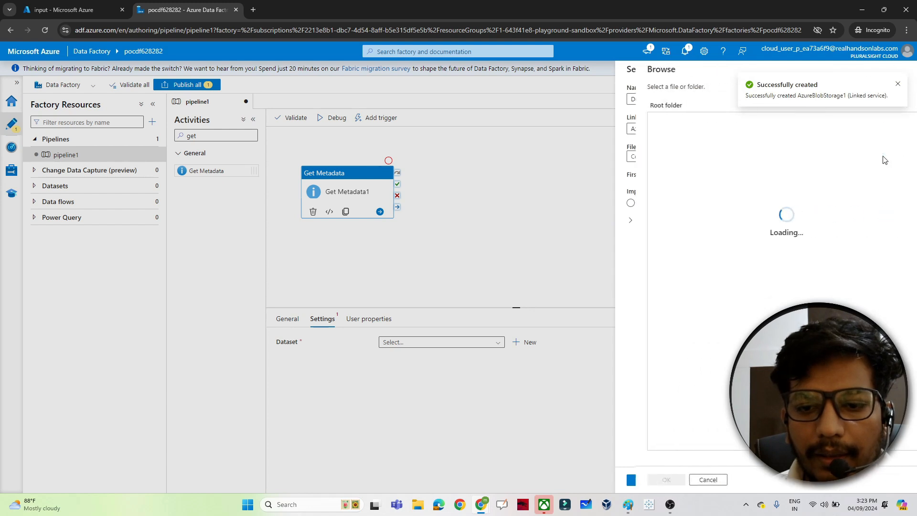
{"action": "left_click", "coordinate": [651, 122]}
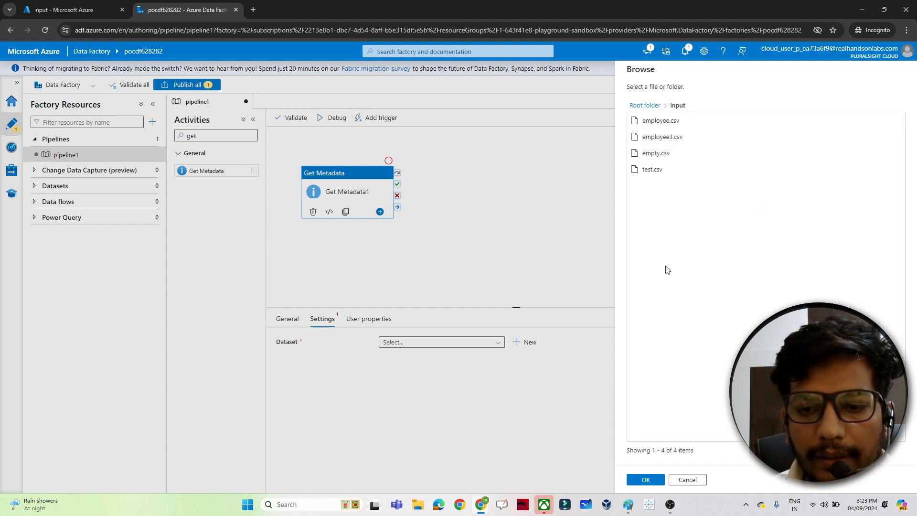
{"action": "left_click", "coordinate": [645, 479]}
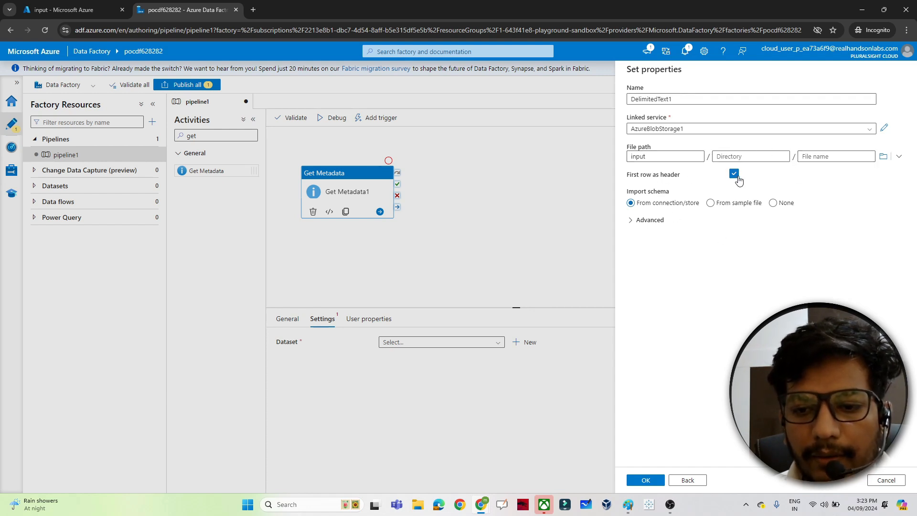
{"action": "left_click", "coordinate": [648, 480]}
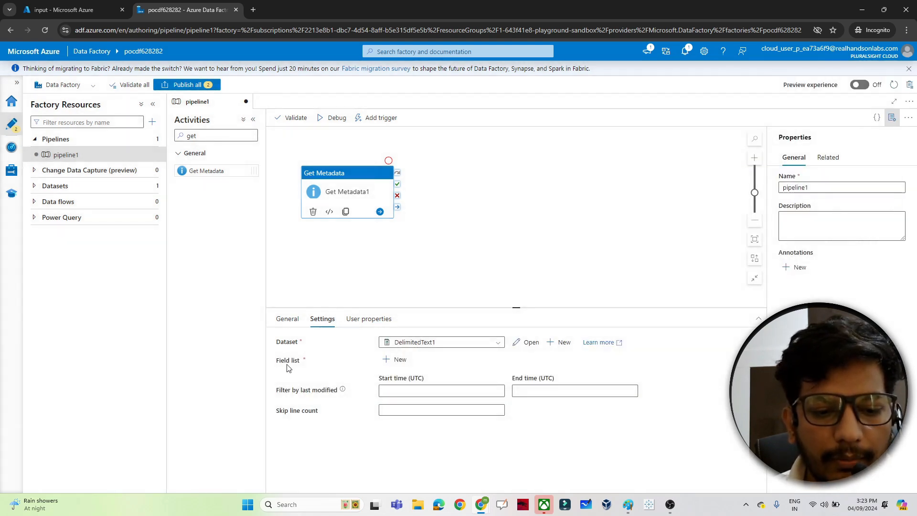
Add Child items as an argument in the Get Metadata activity's field list
{"action": "left_click", "coordinate": [396, 359]}
{"action": "left_click", "coordinate": [444, 391]}
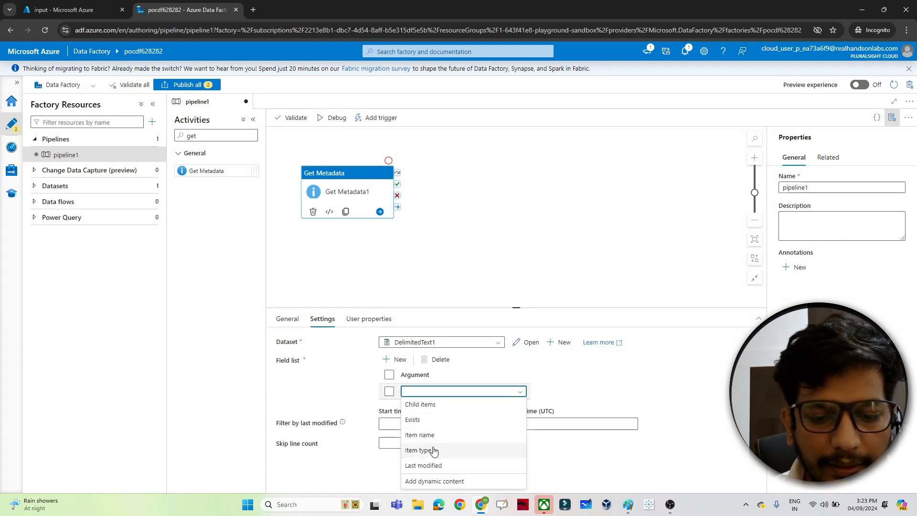
{"action": "left_click", "coordinate": [425, 405]}
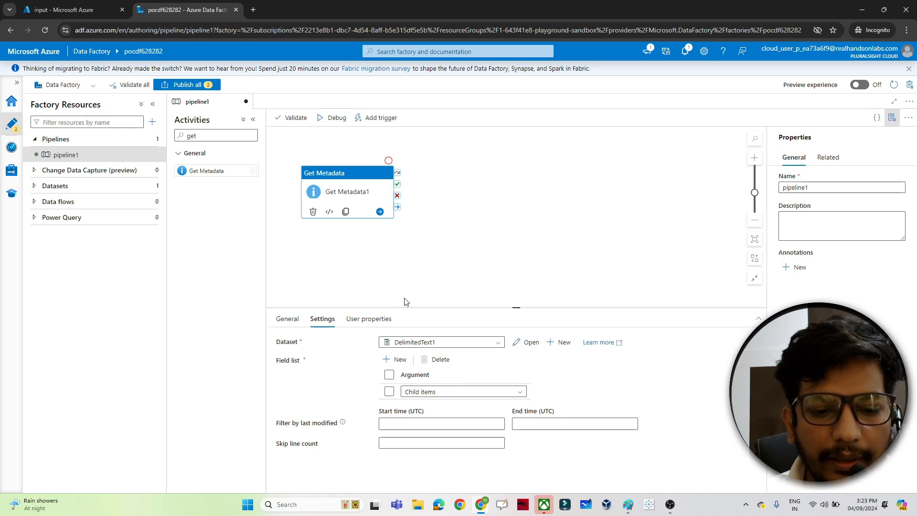
Debug the pipeline and examine the child items listed in the Get Metadata activity's output
{"action": "left_click", "coordinate": [333, 120]}
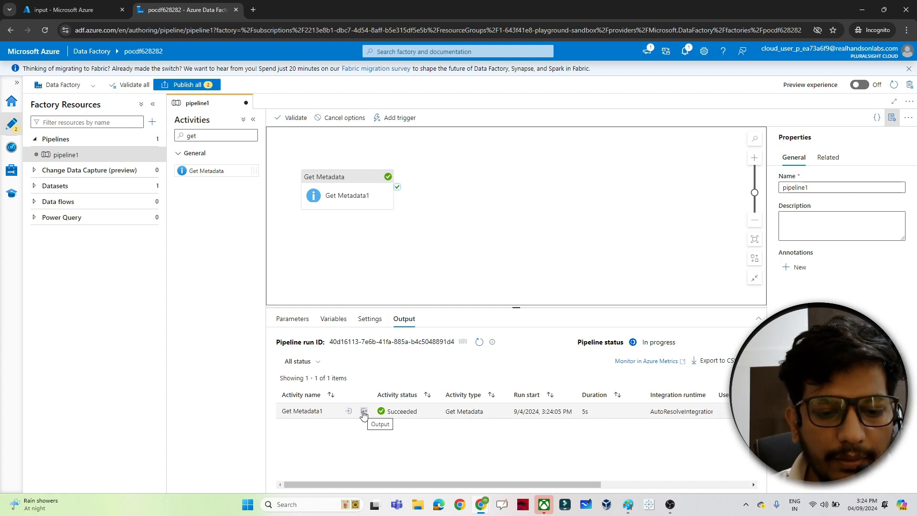
{"action": "left_click", "coordinate": [364, 412]}
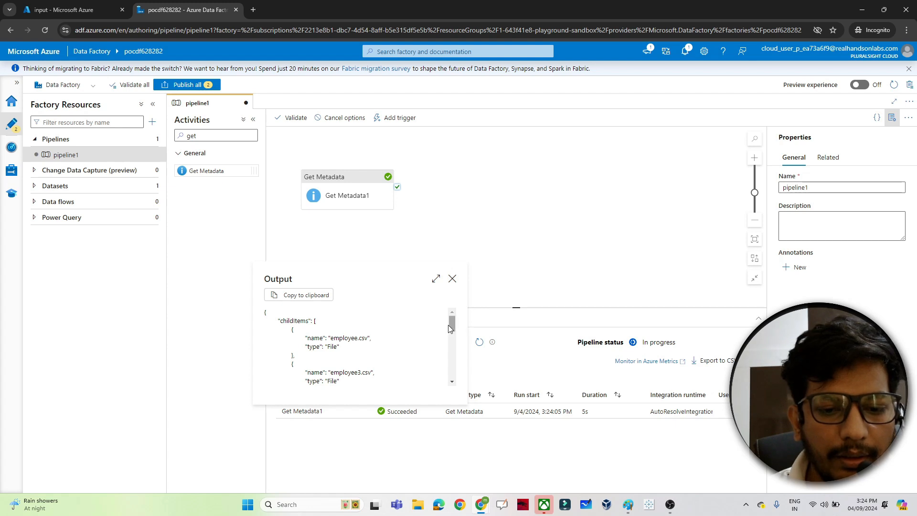
{"action": "left_click_drag", "start_coordinate": [450, 327], "coordinate": [450, 330]}
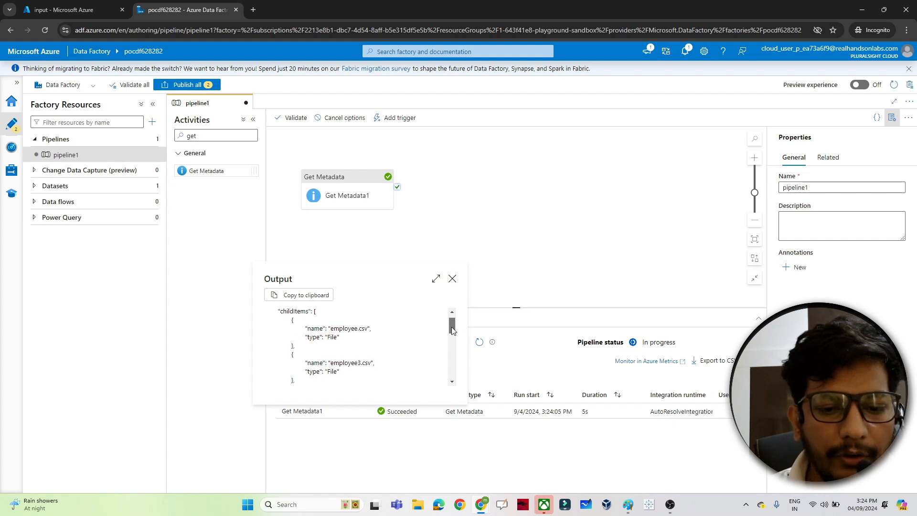
{"action": "double_click", "coordinate": [349, 328]}
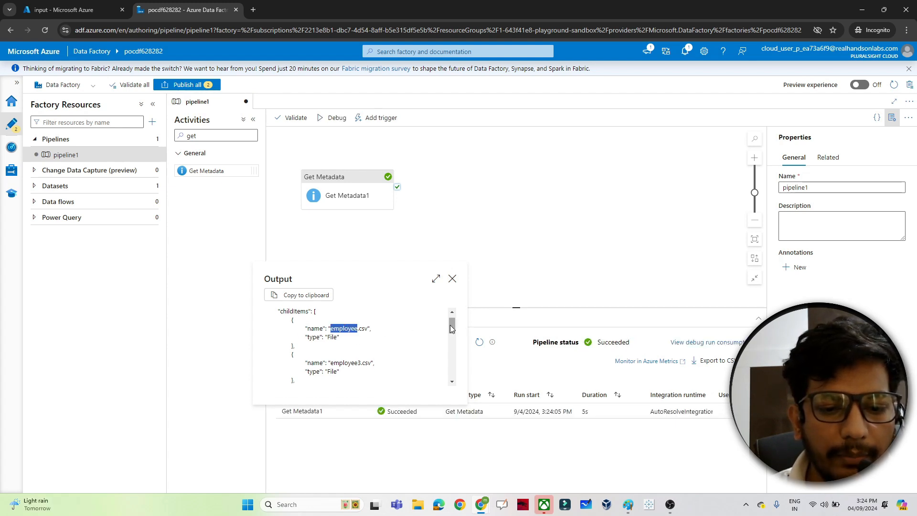
{"action": "mouse_move", "coordinate": [455, 330]}
{"action": "left_mouse_down"}
{"action": "mouse_move", "coordinate": [455, 338]}
{"action": "mouse_move", "coordinate": [454, 330]}
{"action": "left_mouse_up"}
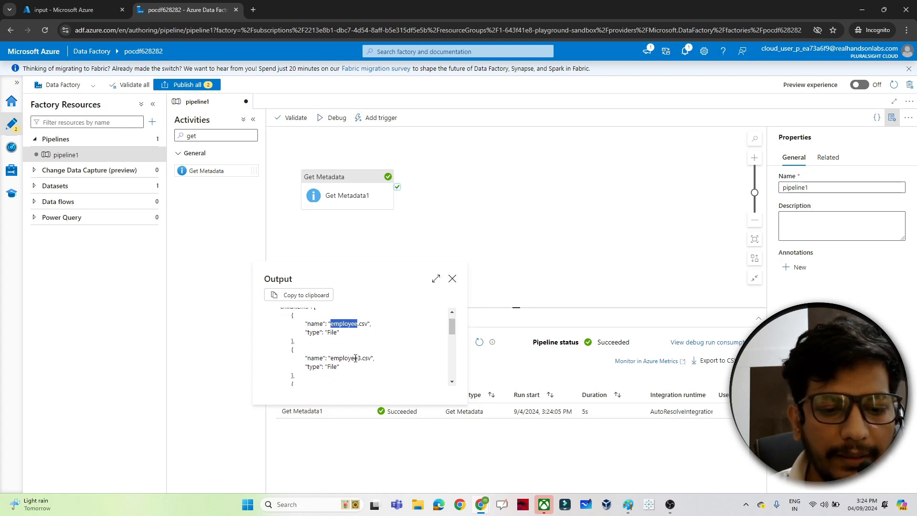
{"action": "left_click_drag", "start_coordinate": [453, 327], "coordinate": [453, 339]}
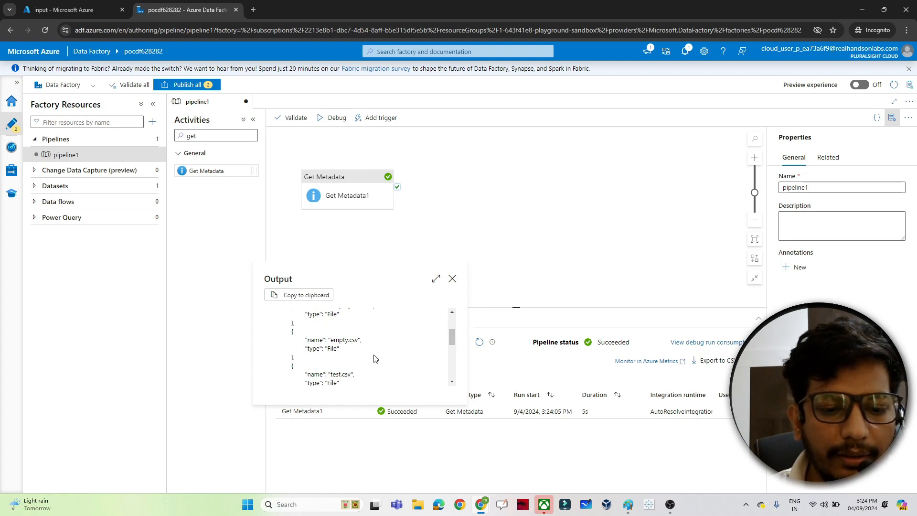
{"action": "left_click_drag", "start_coordinate": [453, 337], "coordinate": [452, 313]}
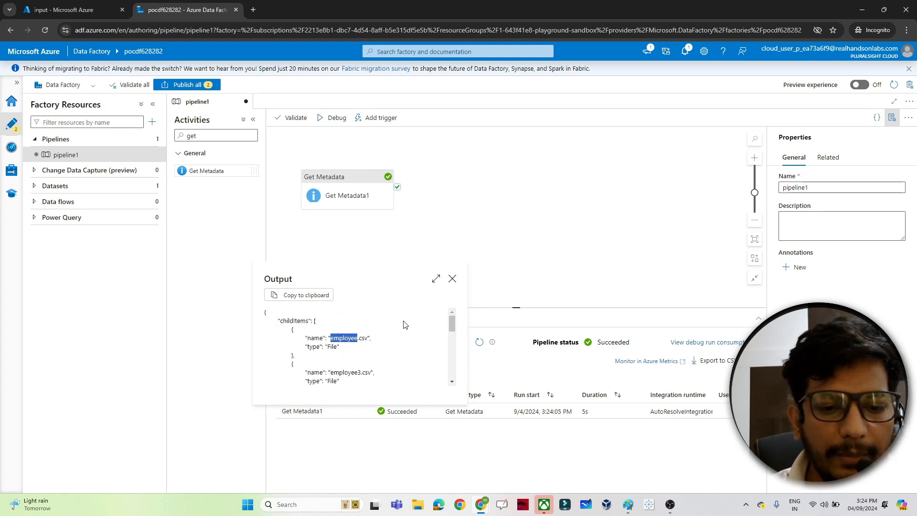
{"action": "left_click", "coordinate": [453, 280]}
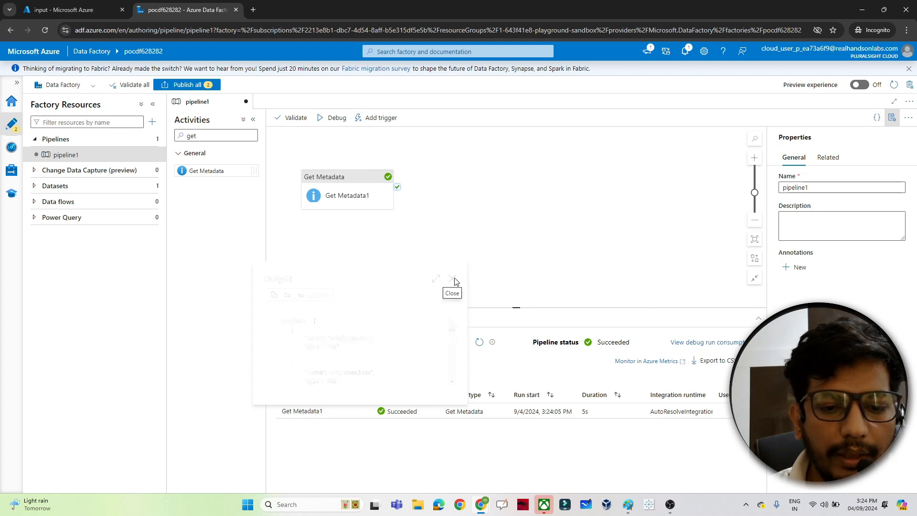
Search the activities for ForEach and add a ForEach activity to the pipeline canvas
{"action": "left_click", "coordinate": [203, 135]}
{"action": "key", "text": "BackSpace"}
{"action": "key", "text": "BackSpace"}
{"action": "key", "text": "BackSpace"}
{"action": "type", "text": "for"}
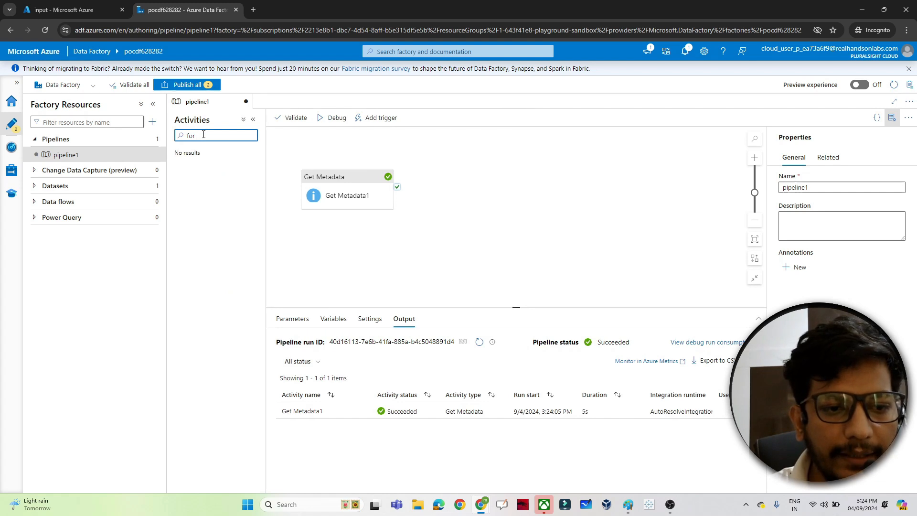
{"action": "type", "text": " w"}
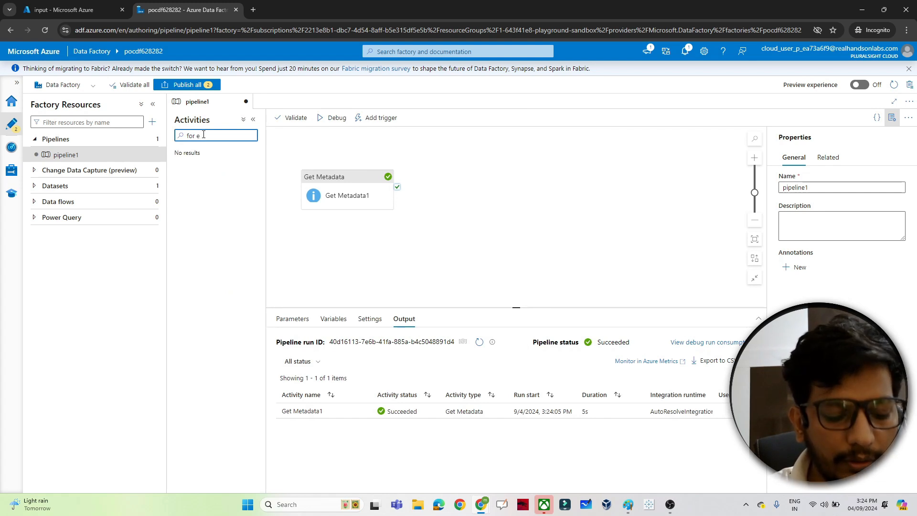
{"action": "key", "text": "BackSpace"}
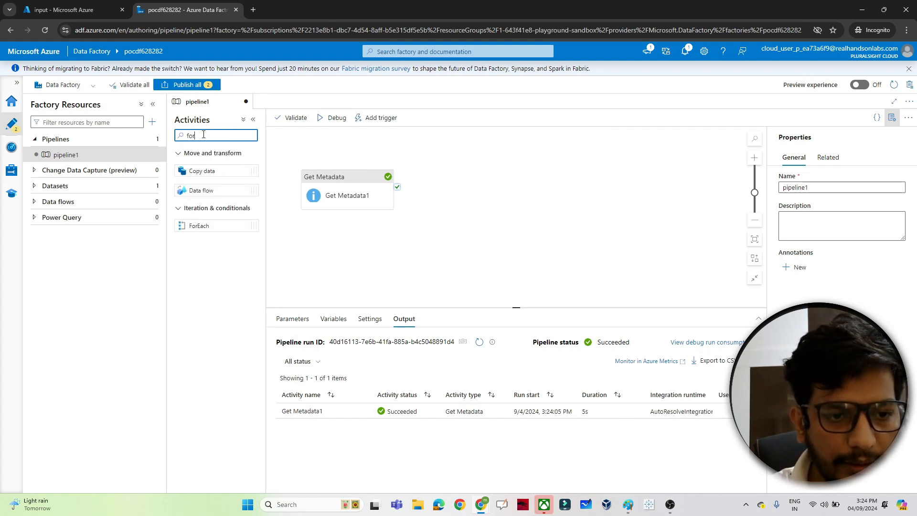
{"action": "left_click_drag", "start_coordinate": [200, 226], "coordinate": [508, 173]}
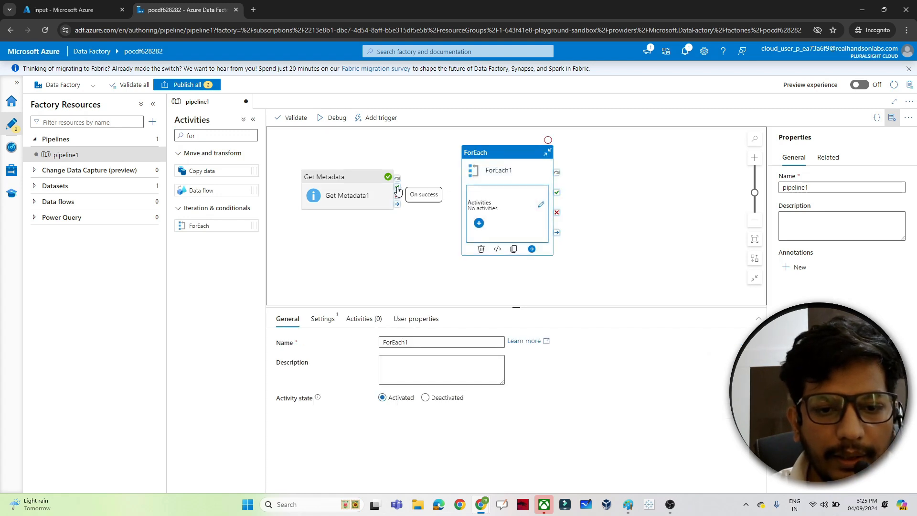
Connect the Get Metadata activity's success output to the ForEach activity
{"action": "left_click_drag", "start_coordinate": [397, 188], "coordinate": [459, 193]}
{"action": "left_click_drag", "start_coordinate": [398, 188], "coordinate": [466, 198]}
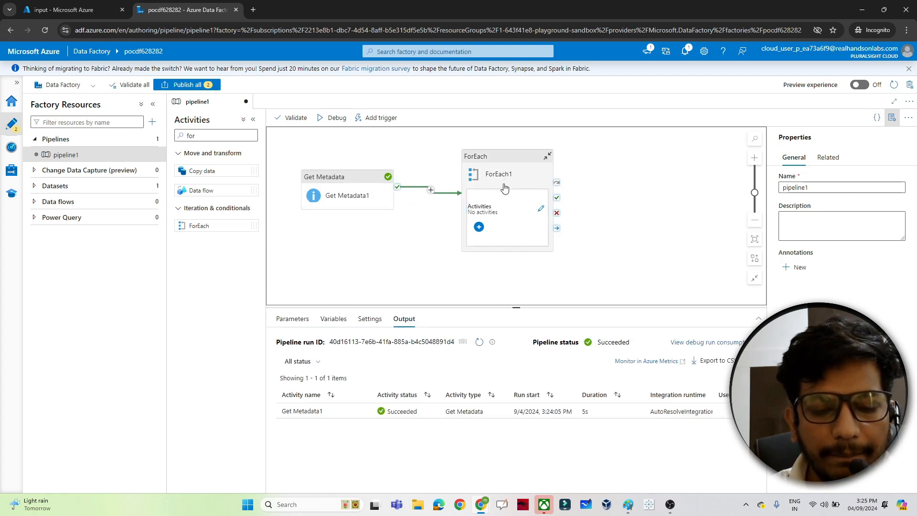
{"action": "left_click", "coordinate": [496, 158]}
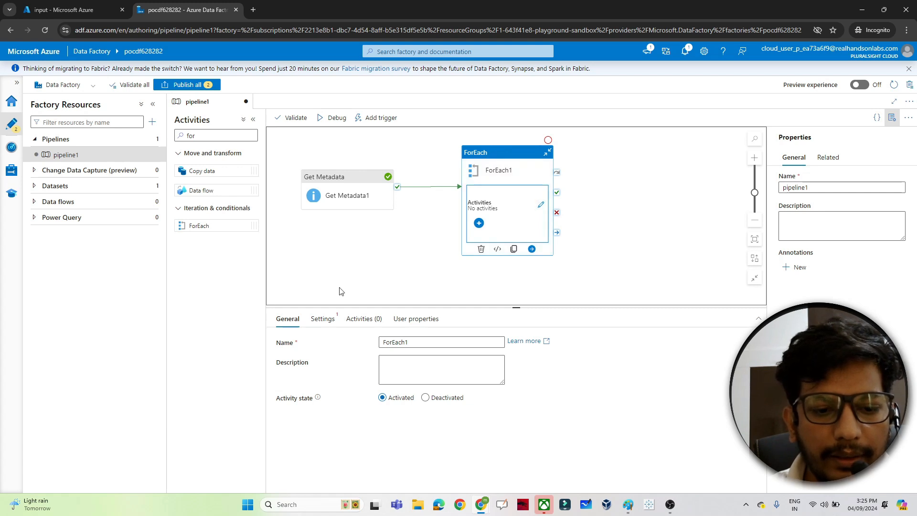
{"action": "left_click", "coordinate": [320, 321]}
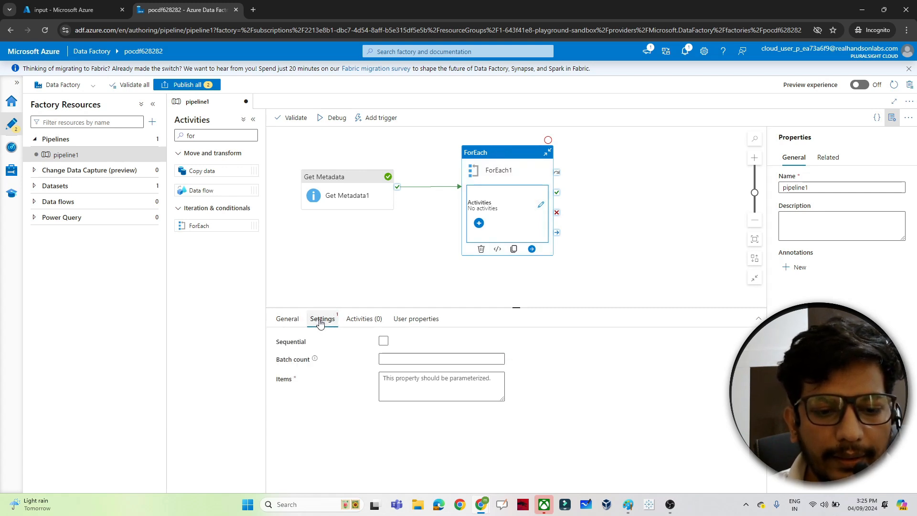
{"action": "left_click", "coordinate": [384, 341]}
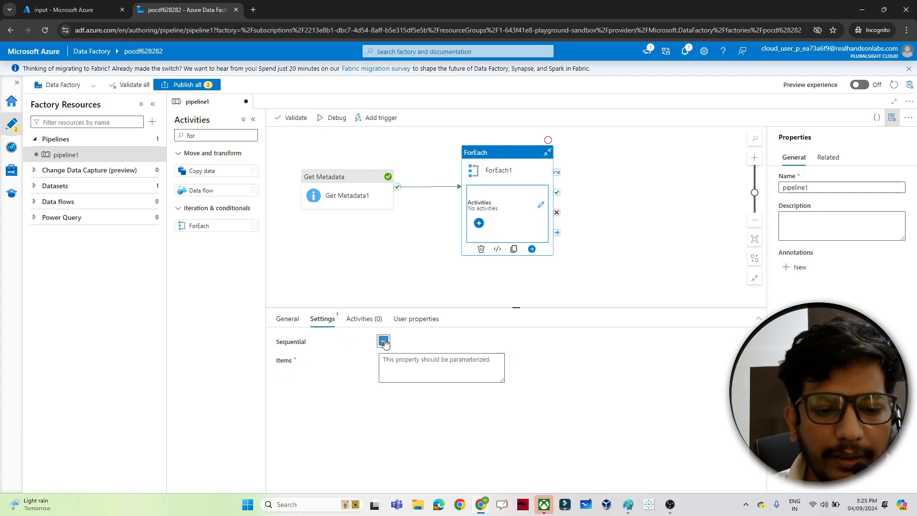
{"action": "left_click", "coordinate": [414, 371]}
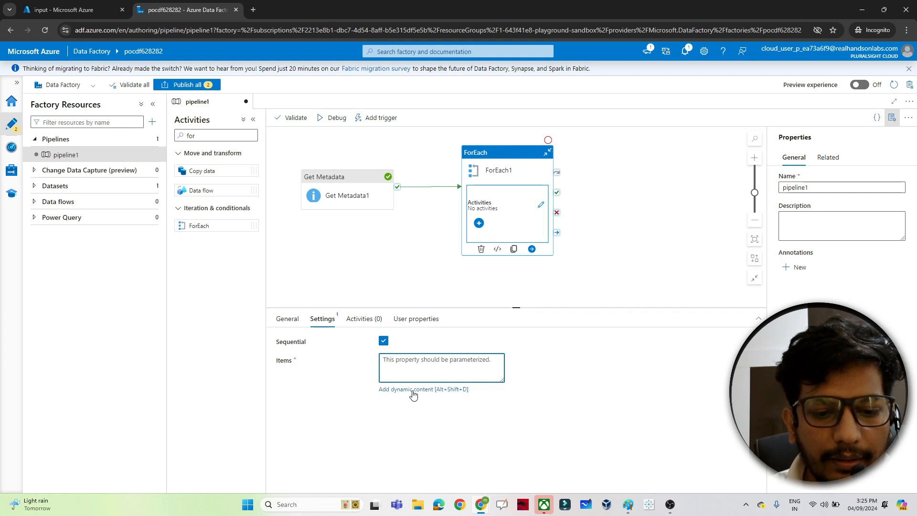
{"action": "left_click", "coordinate": [414, 390]}
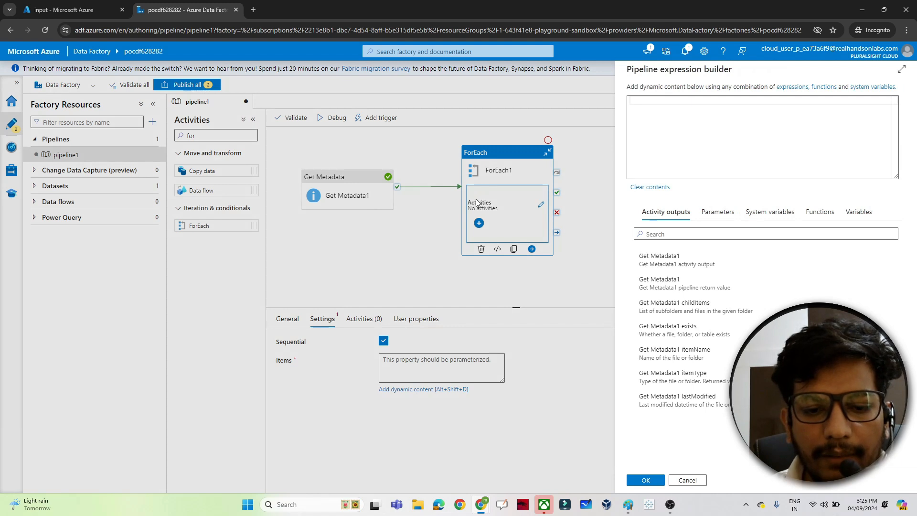
{"action": "left_click", "coordinate": [694, 310]}
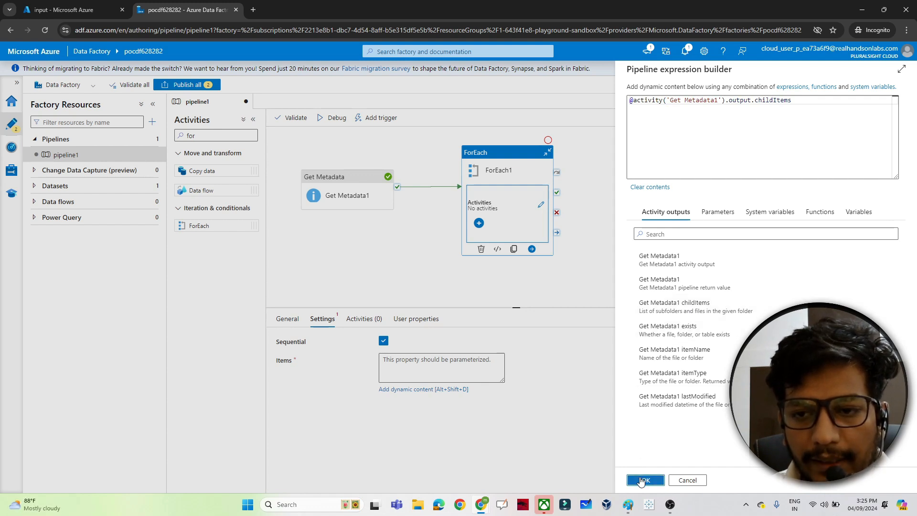
{"action": "left_click", "coordinate": [643, 480]}
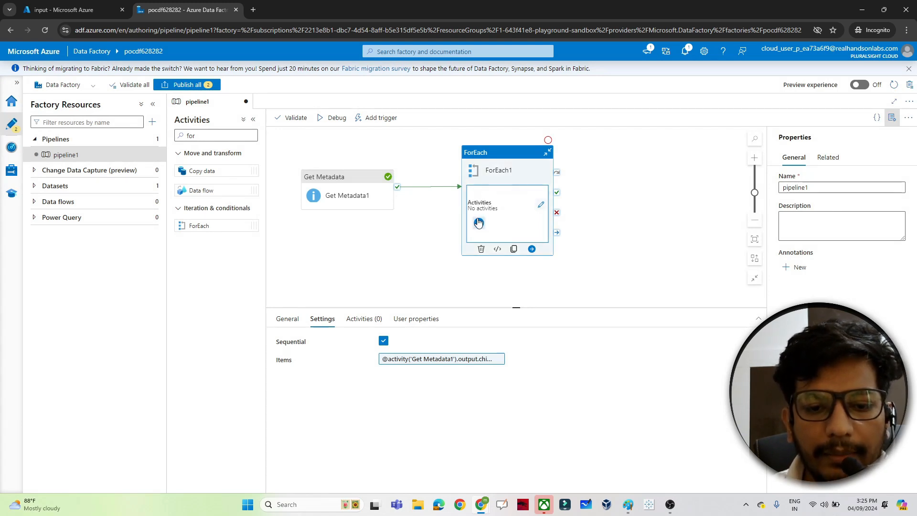
Switch to Paint to review the pipeline design diagram, then return to the browser
{"action": "mouse_move", "coordinate": [628, 504]}
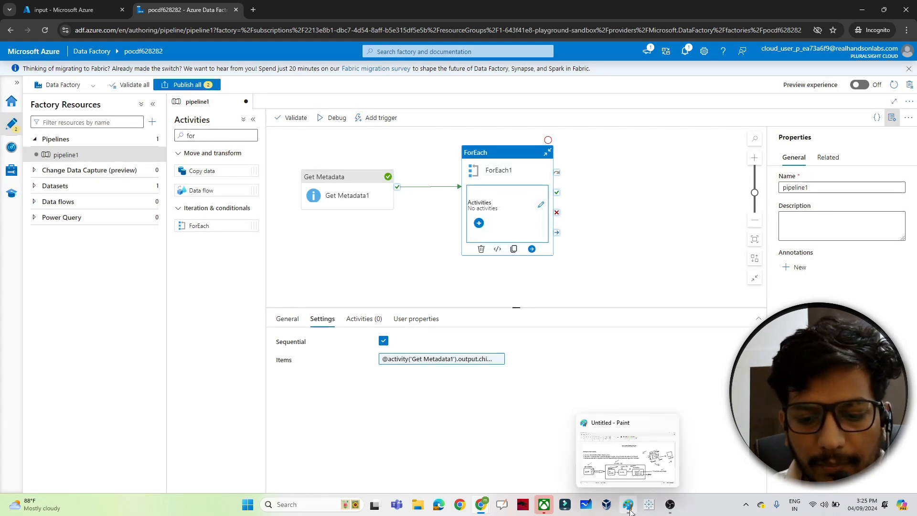
{"action": "left_click", "coordinate": [627, 444]}
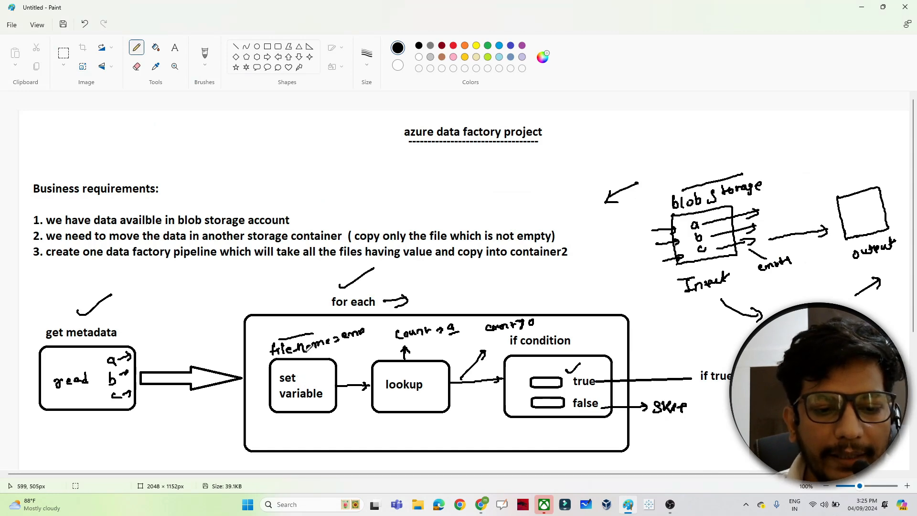
{"action": "key", "text": "alt+Tab"}
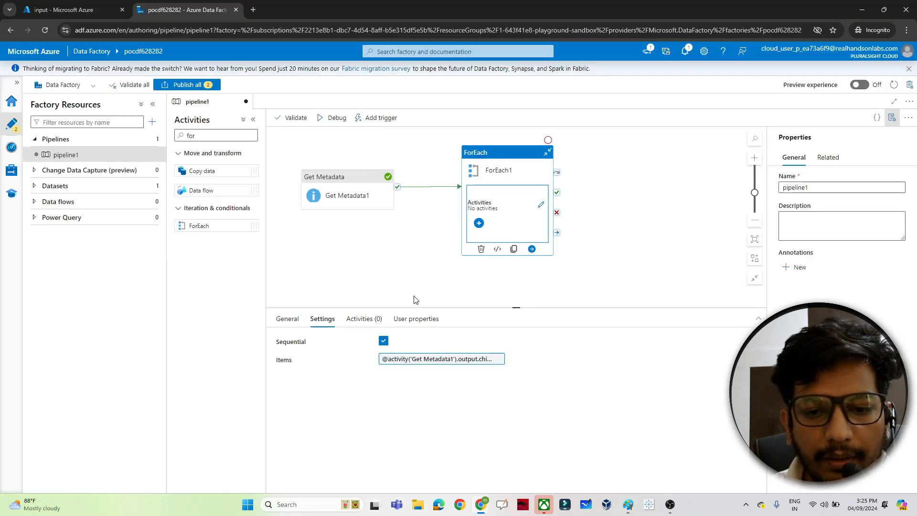
Add a Set variable activity inside the ForEach loop and select it
{"action": "left_click", "coordinate": [480, 224]}
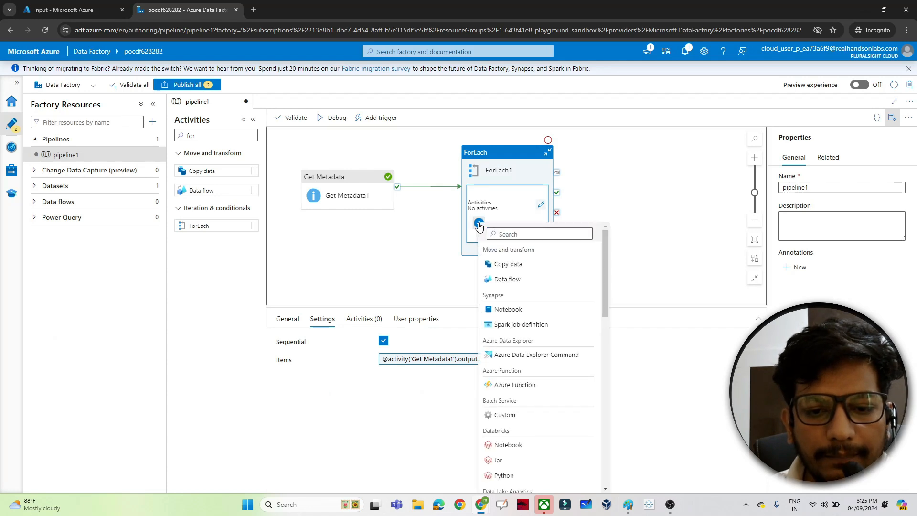
{"action": "type", "text": "set"}
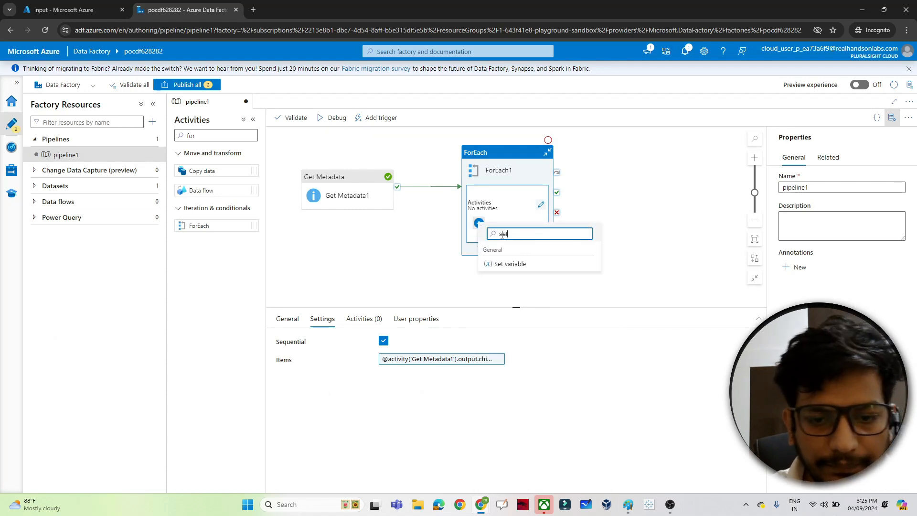
{"action": "left_click", "coordinate": [499, 263]}
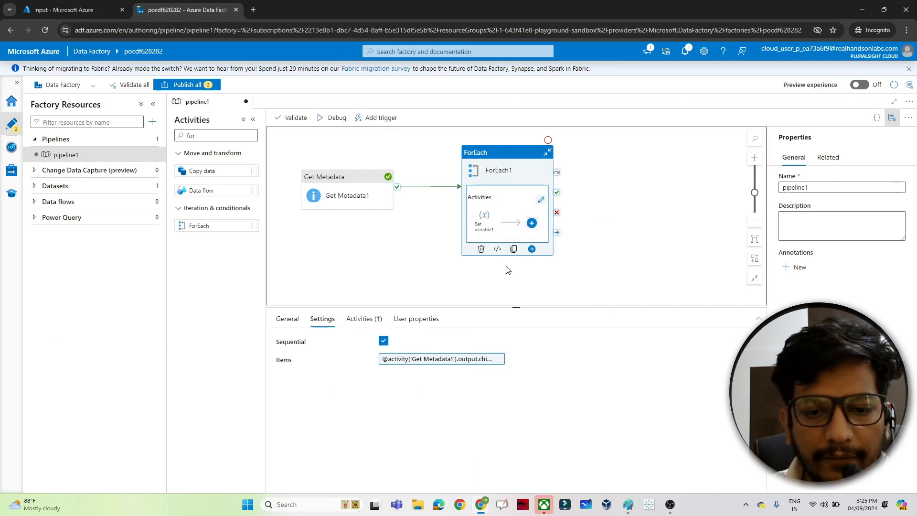
{"action": "left_click", "coordinate": [484, 225]}
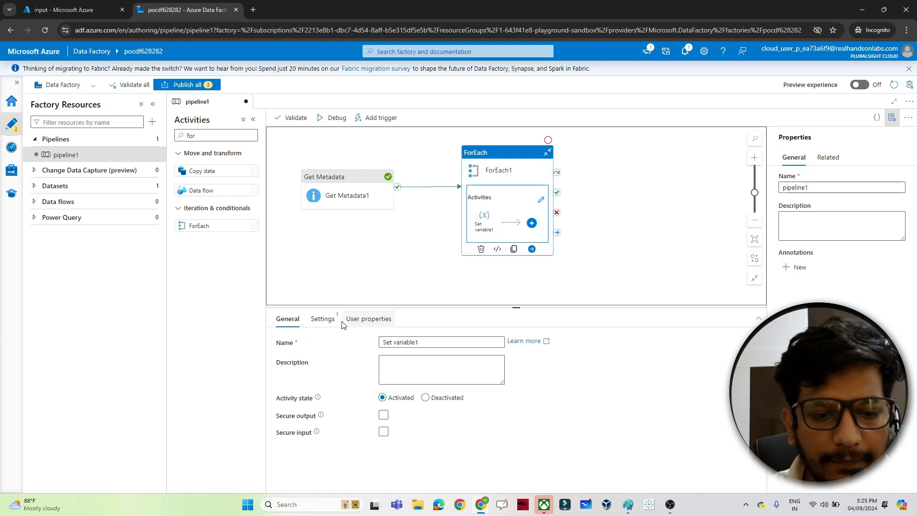
Create a new String pipeline variable named file_name for the Set variable activity
{"action": "left_click", "coordinate": [323, 319]}
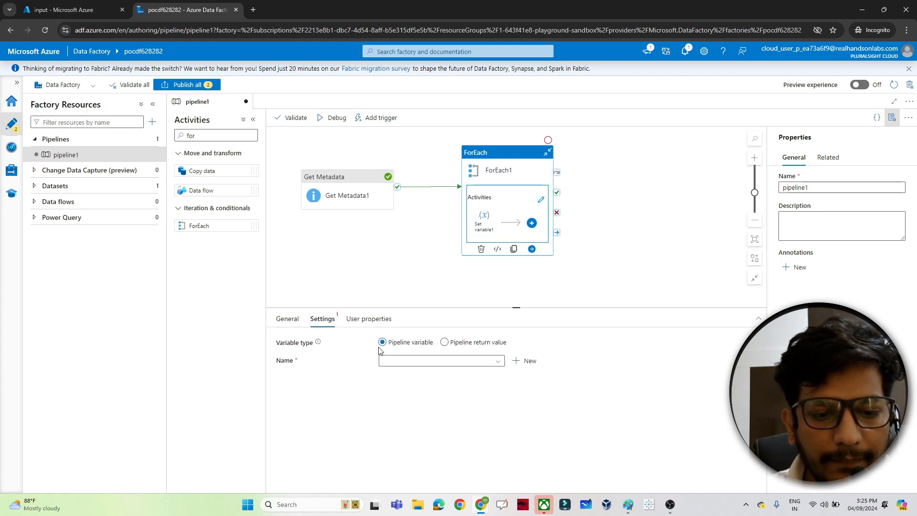
{"action": "left_click", "coordinate": [520, 361]}
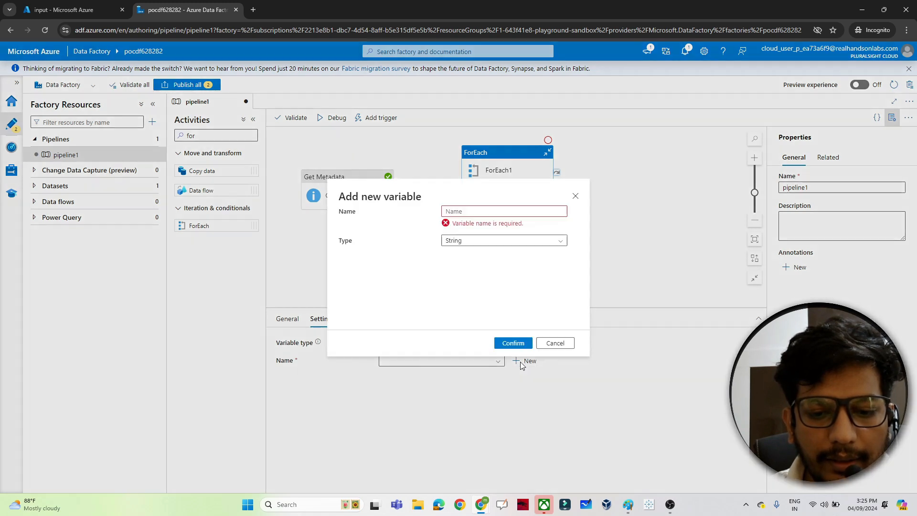
{"action": "left_click", "coordinate": [472, 211]}
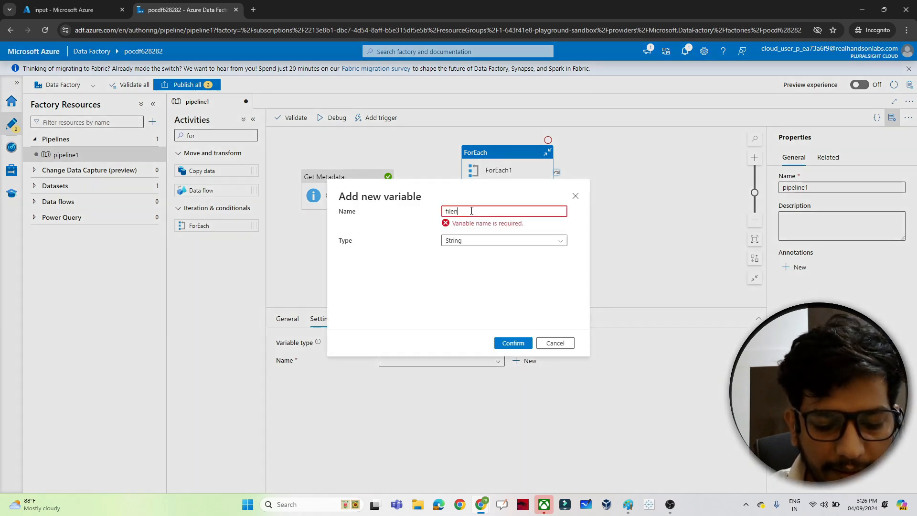
{"action": "type", "text": "file_"}
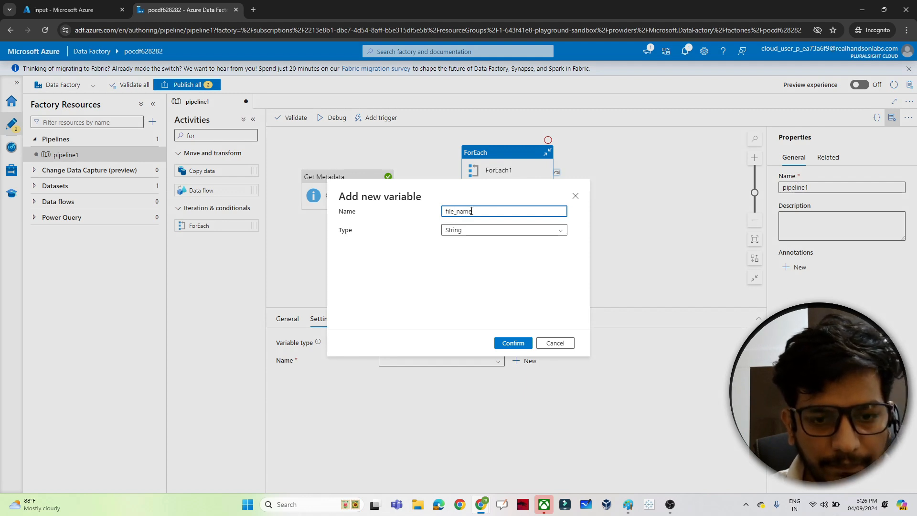
{"action": "type", "text": "name"}
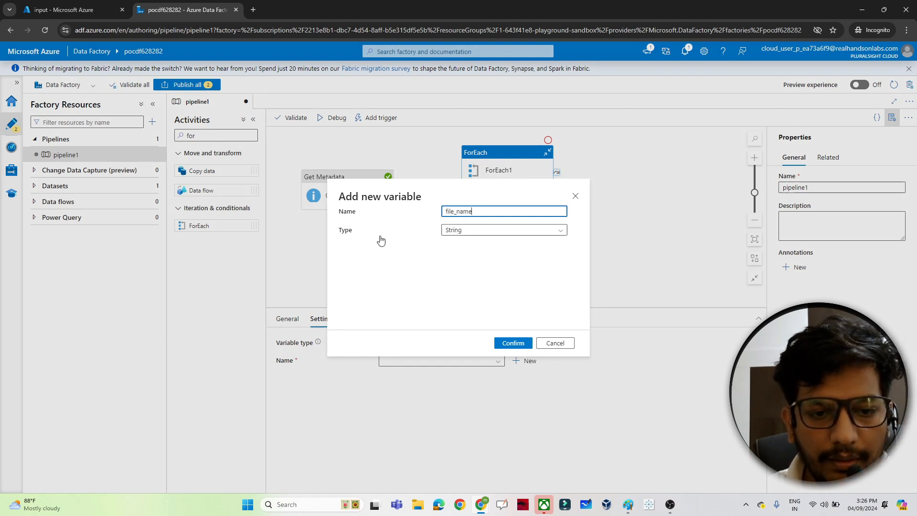
{"action": "left_click", "coordinate": [514, 344]}
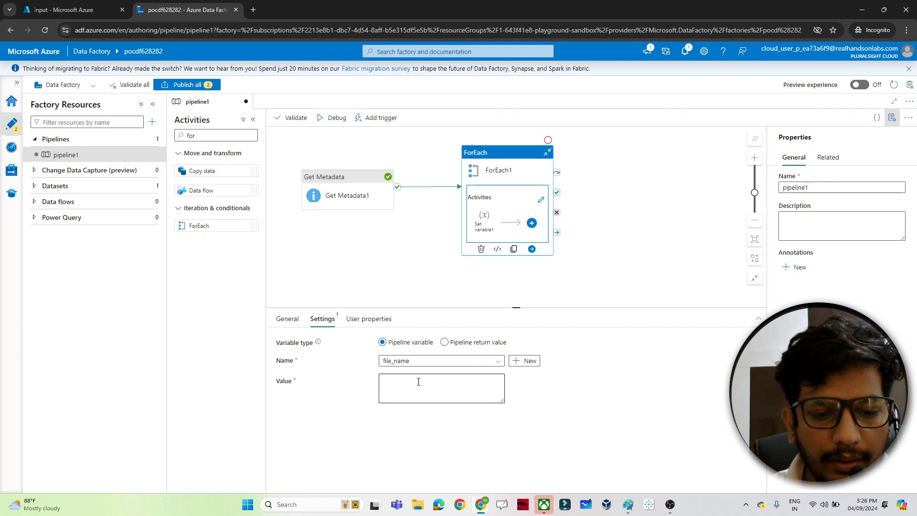
{"action": "left_click", "coordinate": [418, 381]}
{"action": "left_click", "coordinate": [397, 411]}
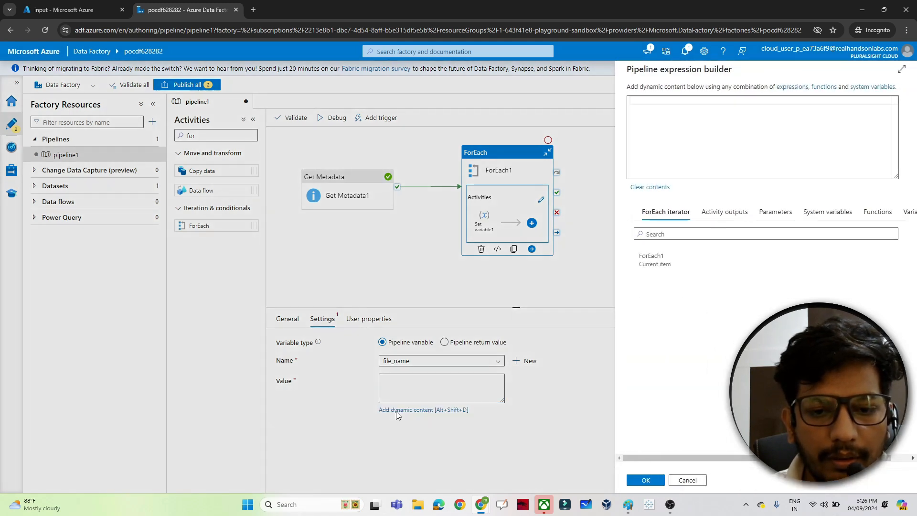
{"action": "left_click", "coordinate": [657, 261]}
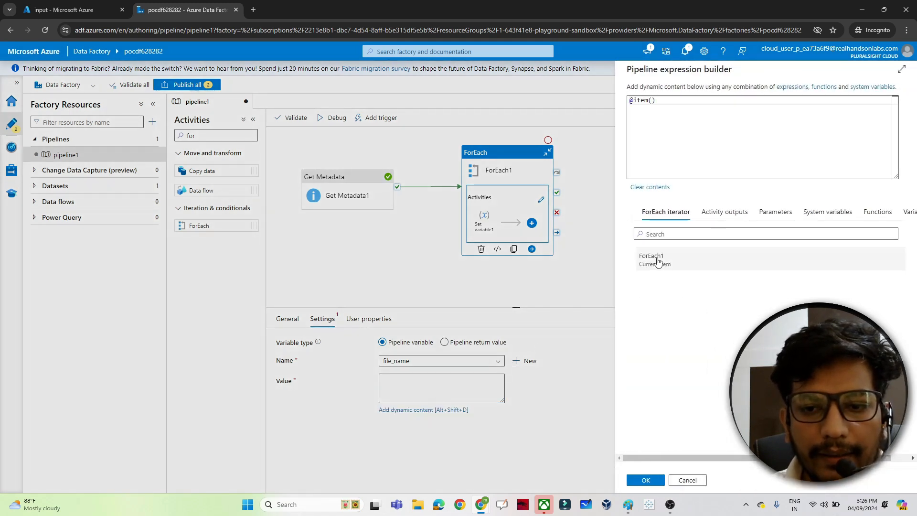
{"action": "left_click", "coordinate": [665, 100]}
{"action": "type", "text": ".name"}
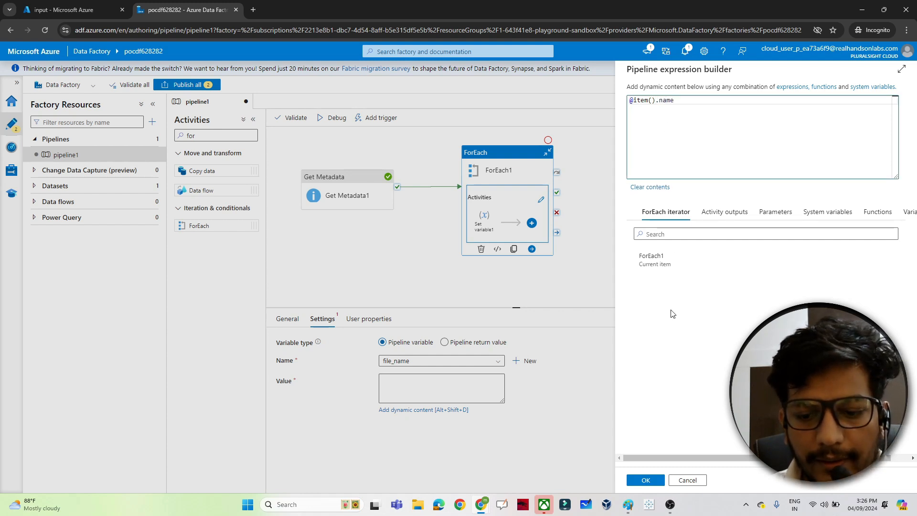
{"action": "left_click", "coordinate": [643, 481]}
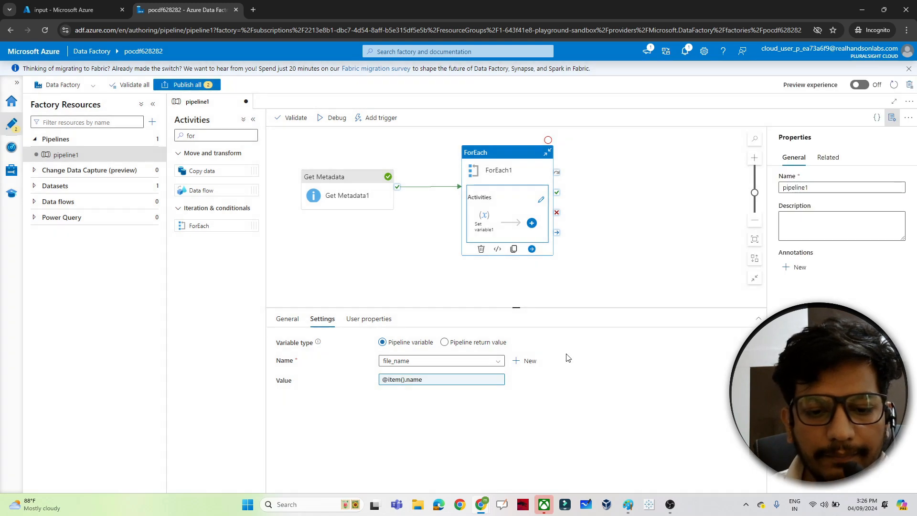
Debug the pipeline and examine the Get Metadata1 activity output in the run results
{"action": "left_click", "coordinate": [337, 119]}
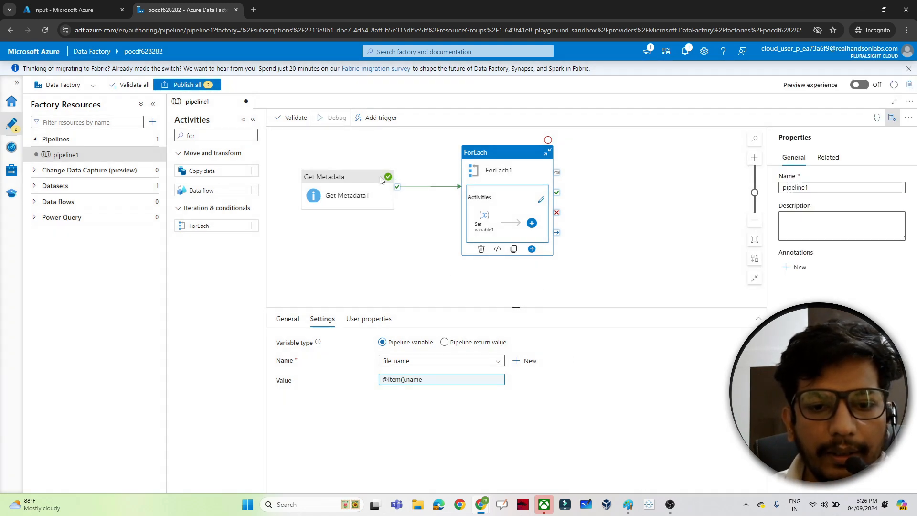
{"action": "left_click", "coordinate": [414, 234]}
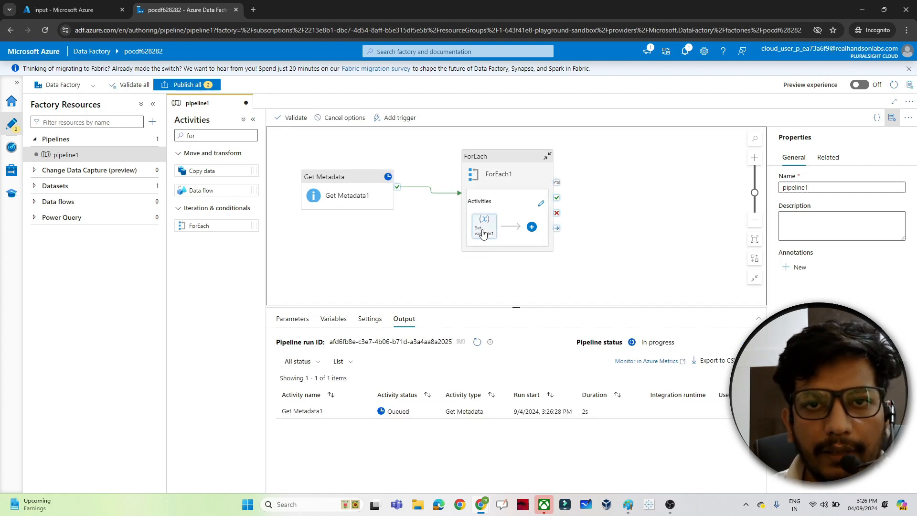
{"action": "scroll", "coordinate": [313, 483], "scroll_direction": "down", "scroll_amount": 1}
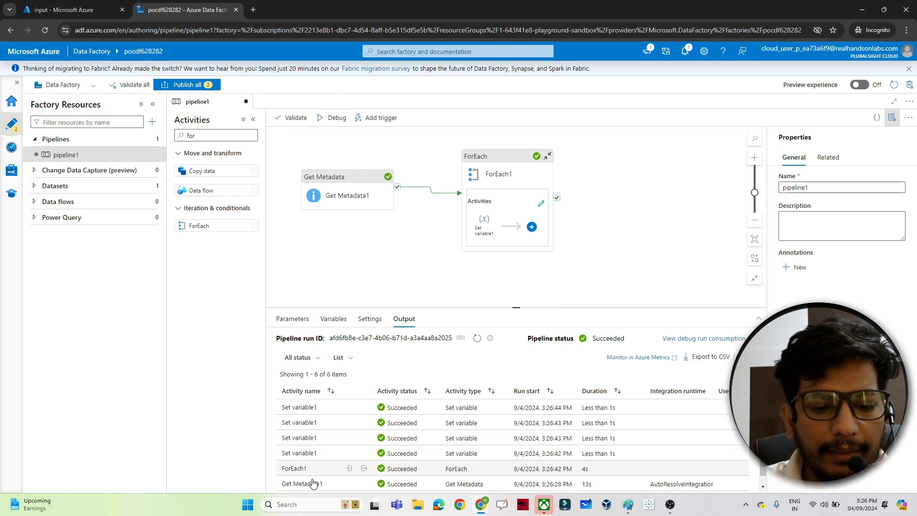
{"action": "left_click", "coordinate": [365, 484]}
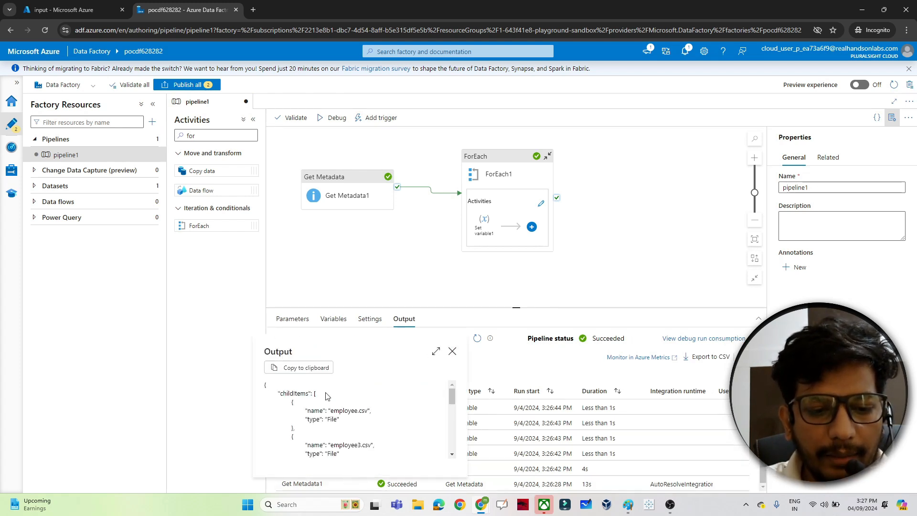
{"action": "scroll", "coordinate": [453, 399], "scroll_direction": "down", "scroll_amount": 5}
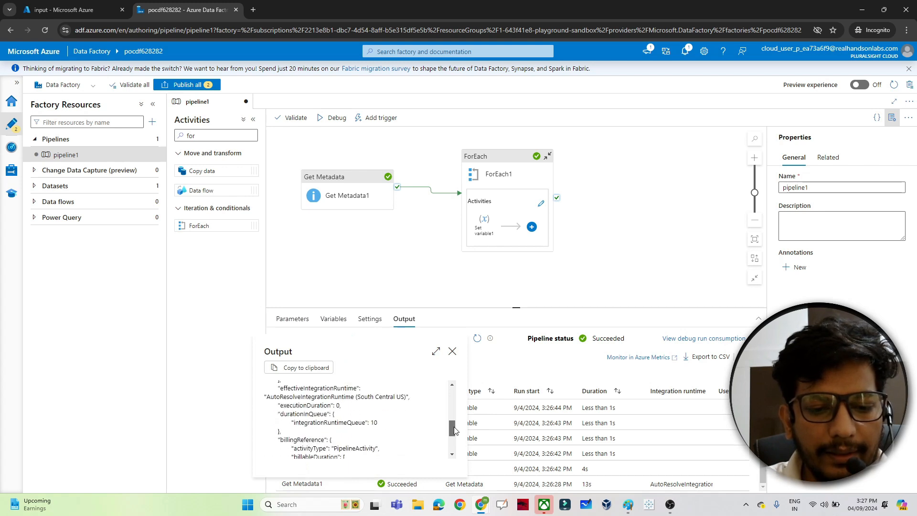
{"action": "left_click", "coordinate": [451, 352]}
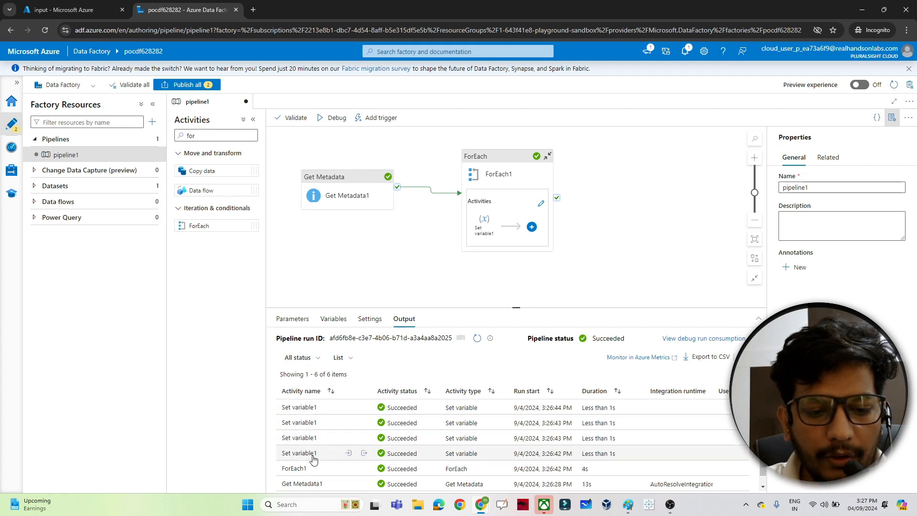
Inspect the file_name values in the Set variable1 activity outputs of the debug run
{"action": "left_click", "coordinate": [364, 454]}
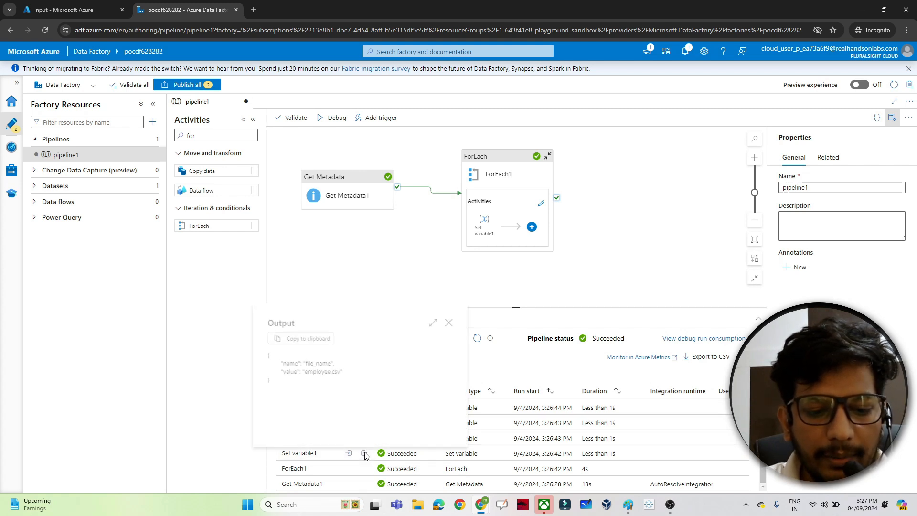
{"action": "double_click", "coordinate": [320, 372]}
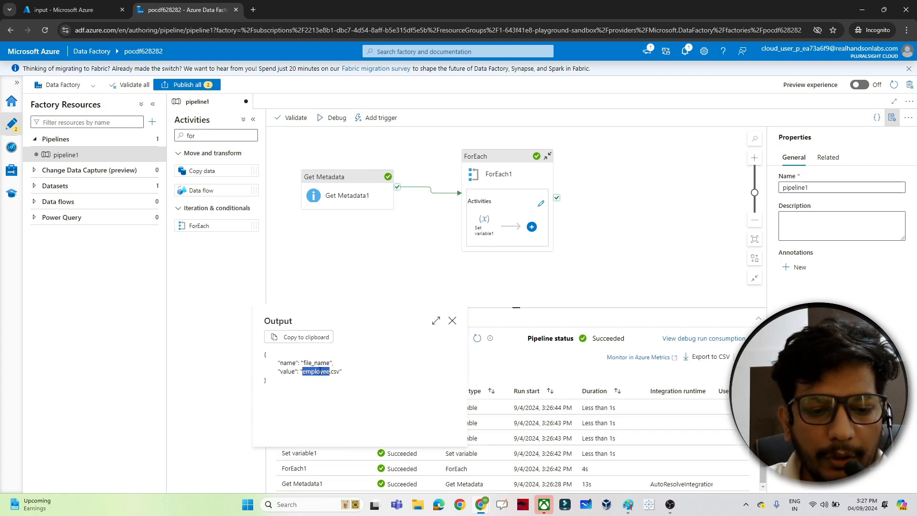
{"action": "left_click", "coordinate": [452, 321]}
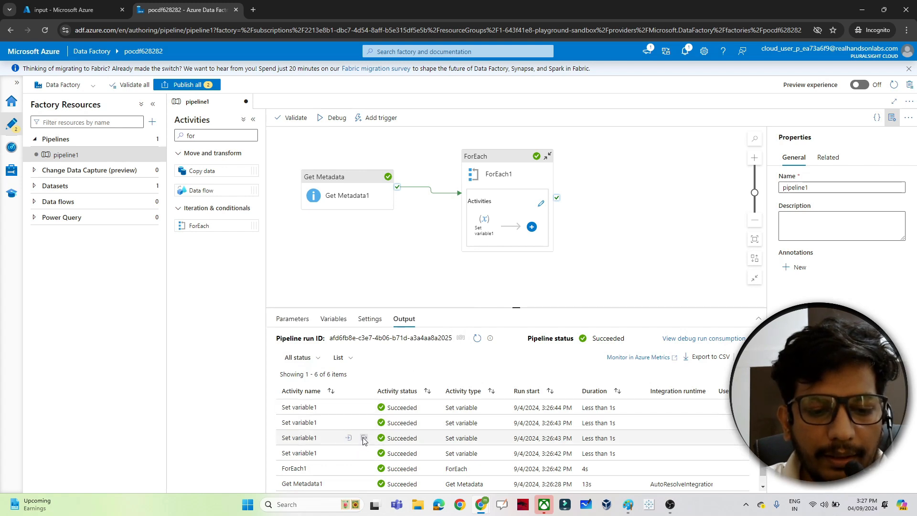
{"action": "left_click", "coordinate": [364, 438]}
{"action": "double_click", "coordinate": [325, 352]}
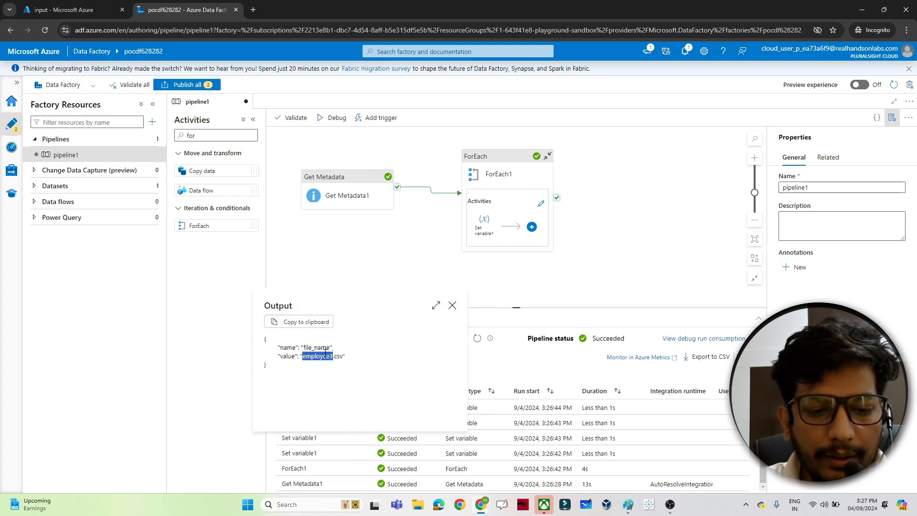
{"action": "left_click", "coordinate": [452, 305]}
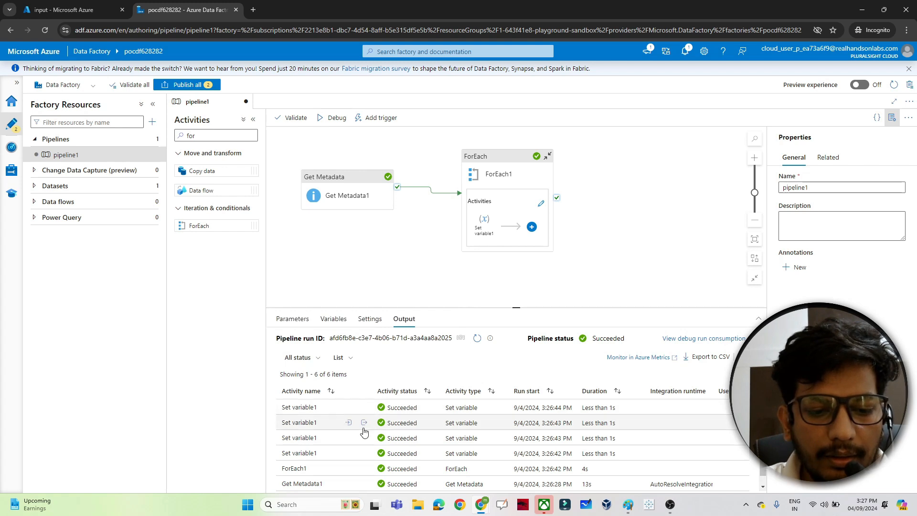
{"action": "left_click", "coordinate": [364, 424]}
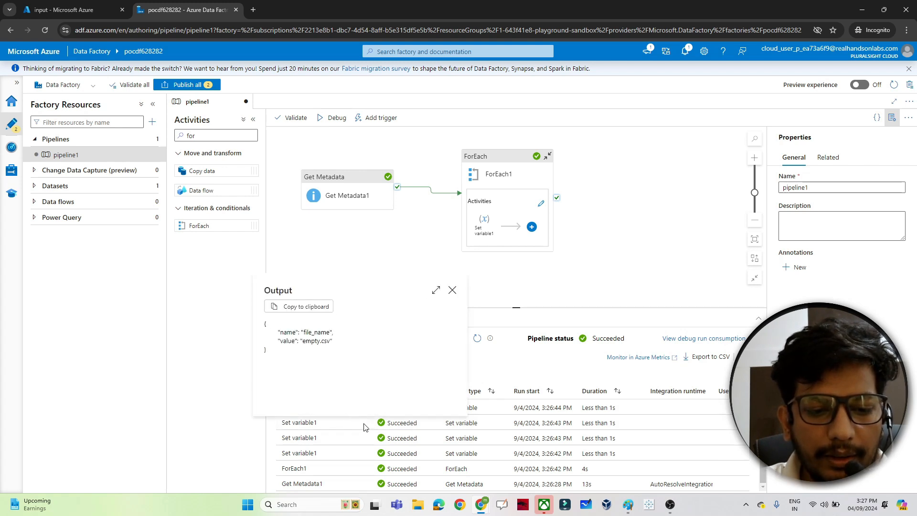
{"action": "double_click", "coordinate": [309, 341]}
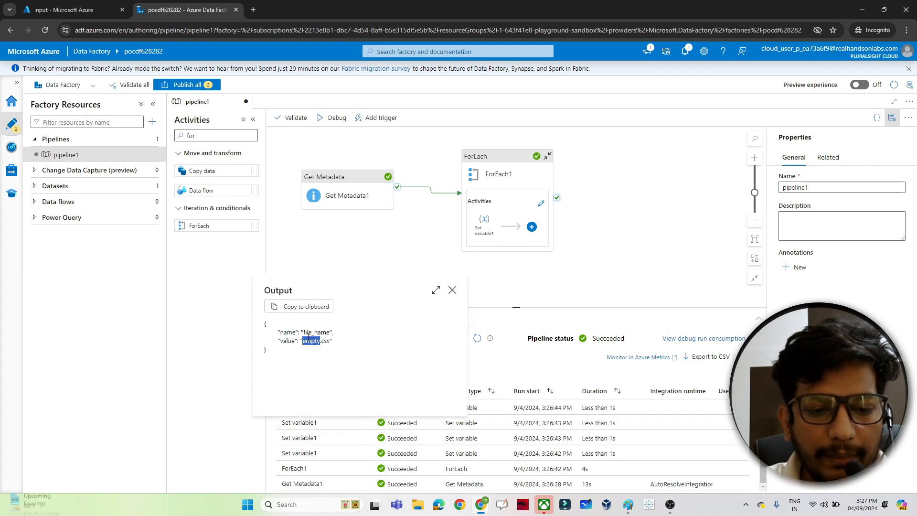
{"action": "left_click", "coordinate": [452, 292]}
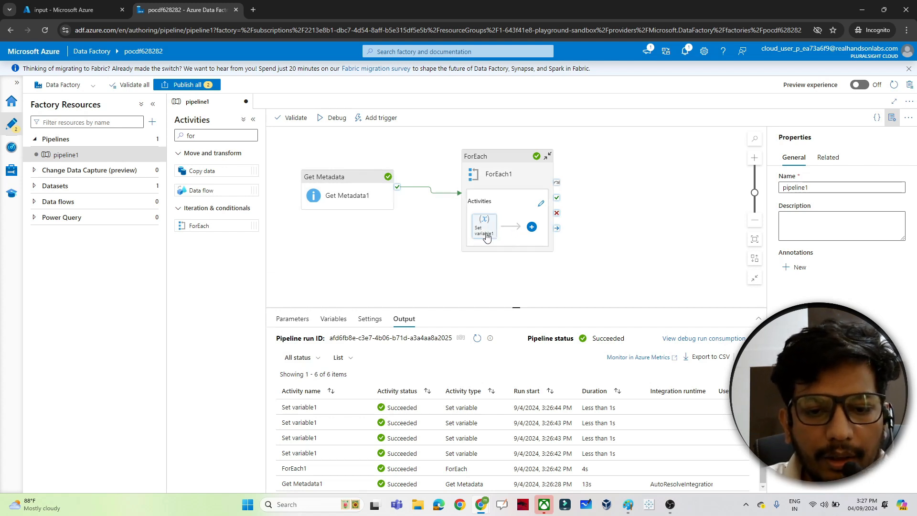
Add a Lookup activity after the Set variable activity inside the ForEach loop
{"action": "left_click", "coordinate": [532, 227]}
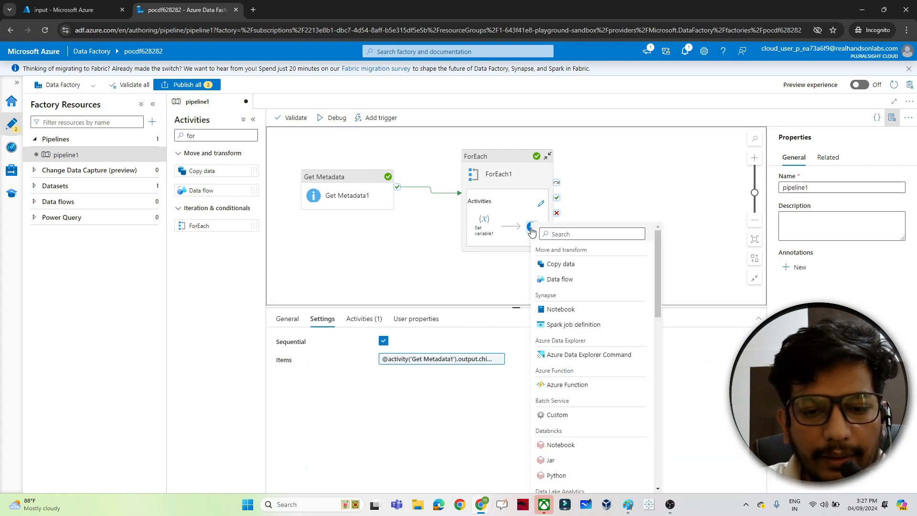
{"action": "mouse_move", "coordinate": [628, 504]}
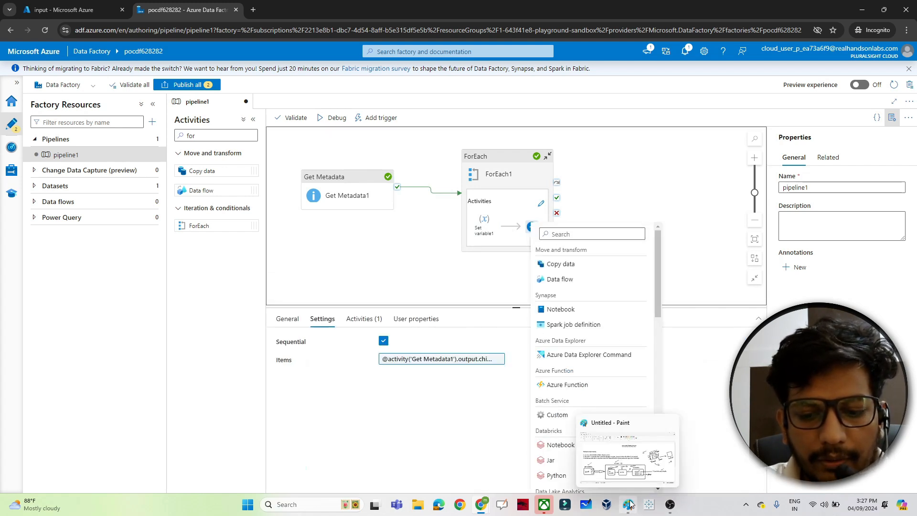
{"action": "left_click", "coordinate": [636, 473]}
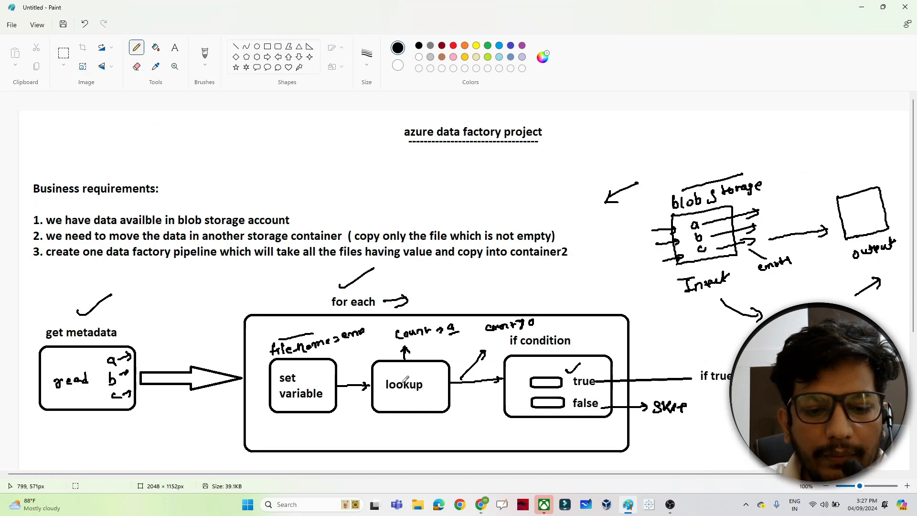
{"action": "key", "text": "alt+Tab"}
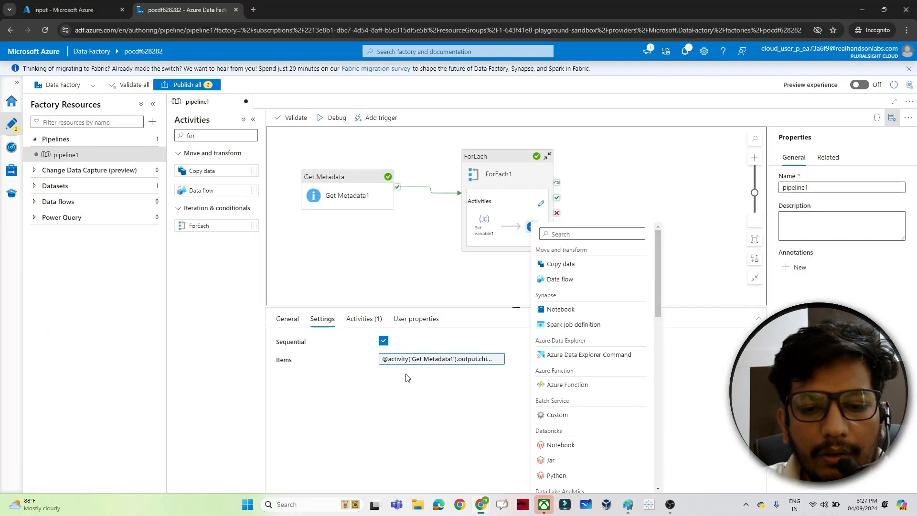
{"action": "left_click", "coordinate": [560, 234]}
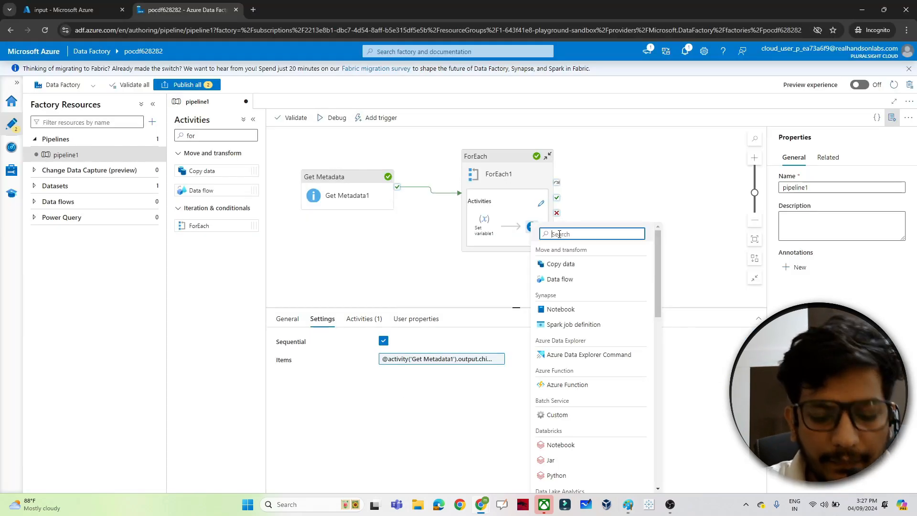
{"action": "type", "text": "lookup"}
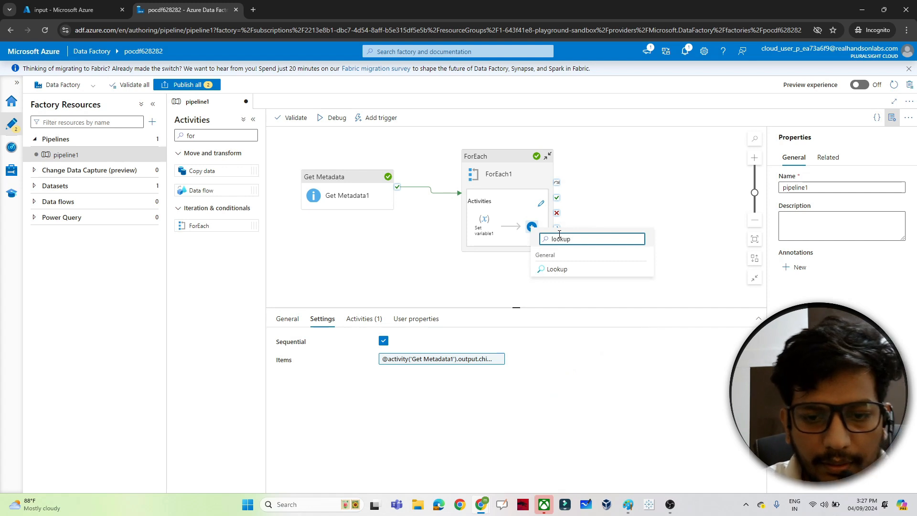
{"action": "left_click", "coordinate": [557, 269]}
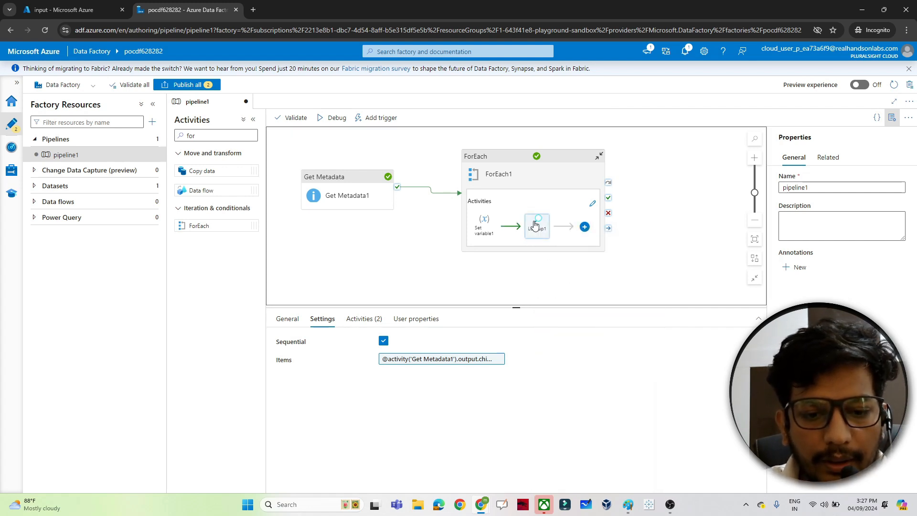
Set the Lookup1 source dataset to DelimitedText1 and turn off First row only
{"action": "left_click", "coordinate": [535, 225]}
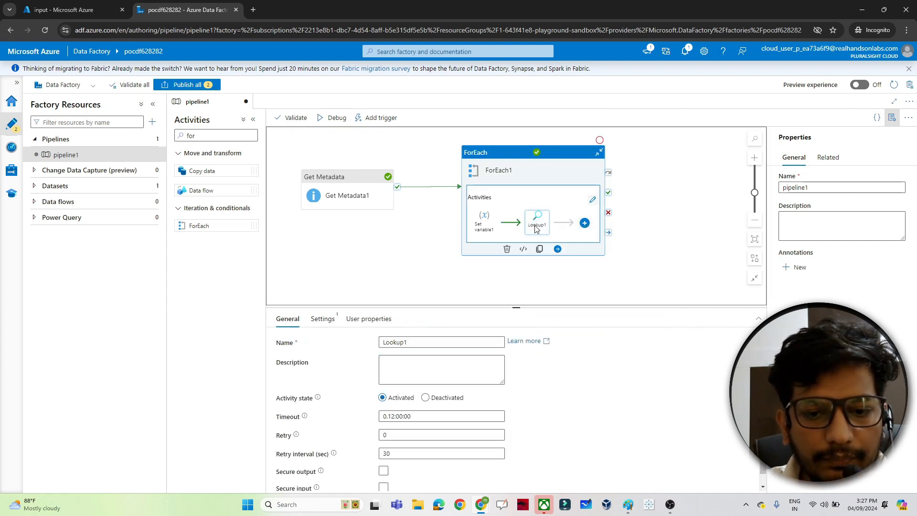
{"action": "left_click", "coordinate": [325, 324]}
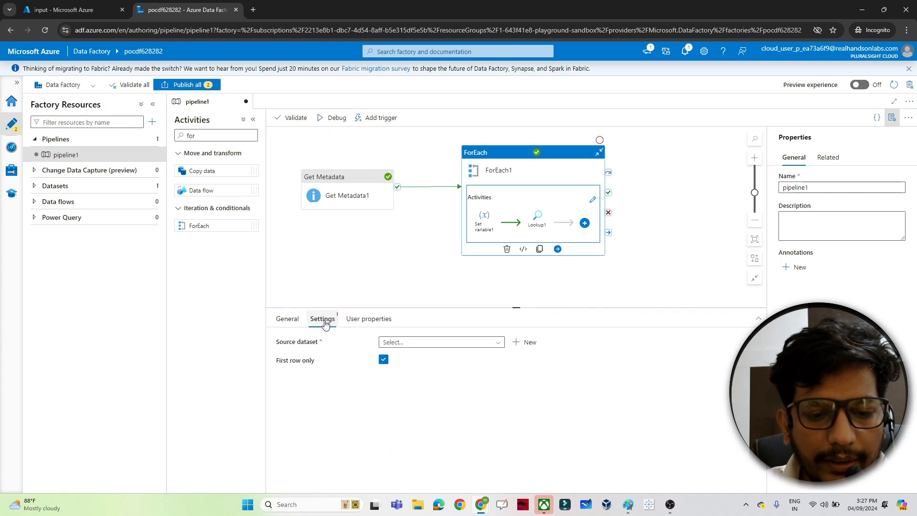
{"action": "left_click", "coordinate": [417, 346]}
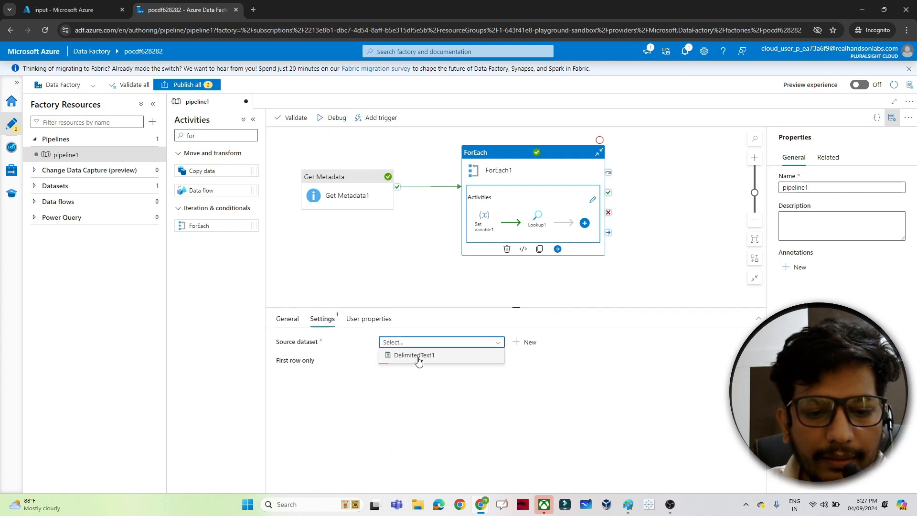
{"action": "left_click", "coordinate": [415, 356]}
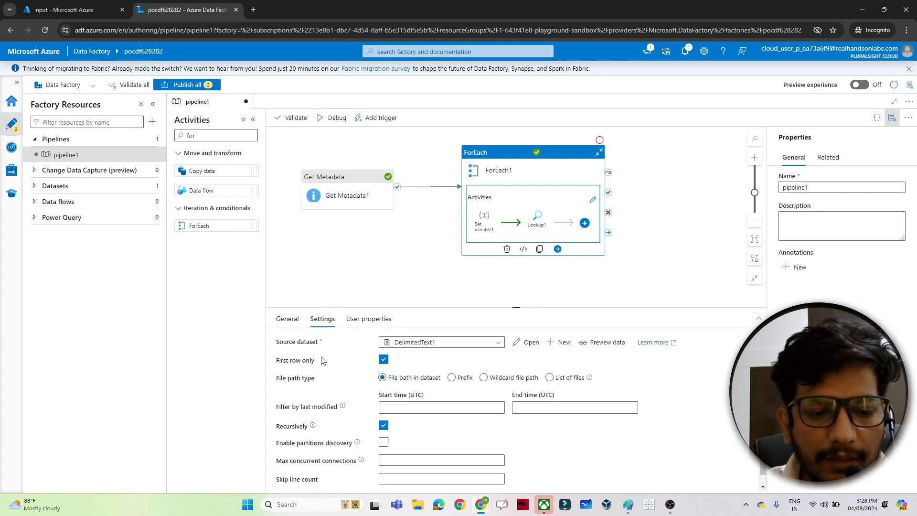
{"action": "left_click", "coordinate": [384, 362]}
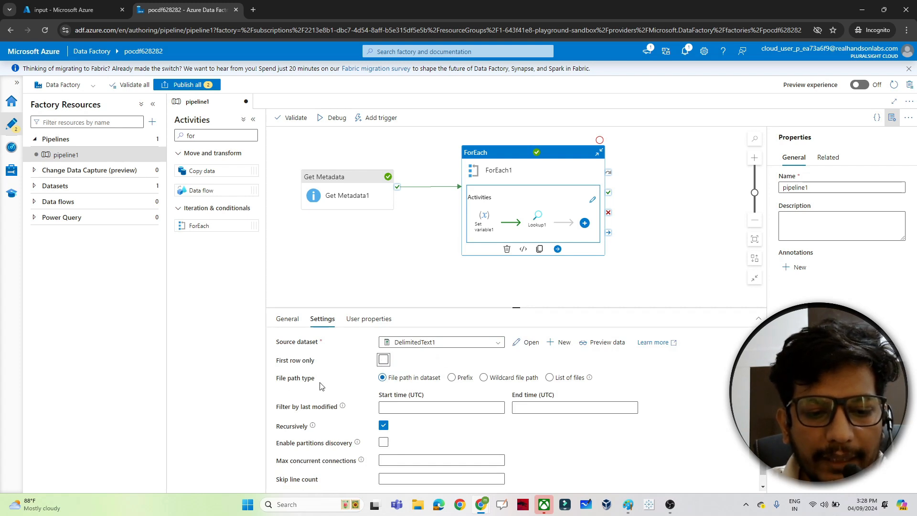
{"action": "left_click", "coordinate": [513, 381]}
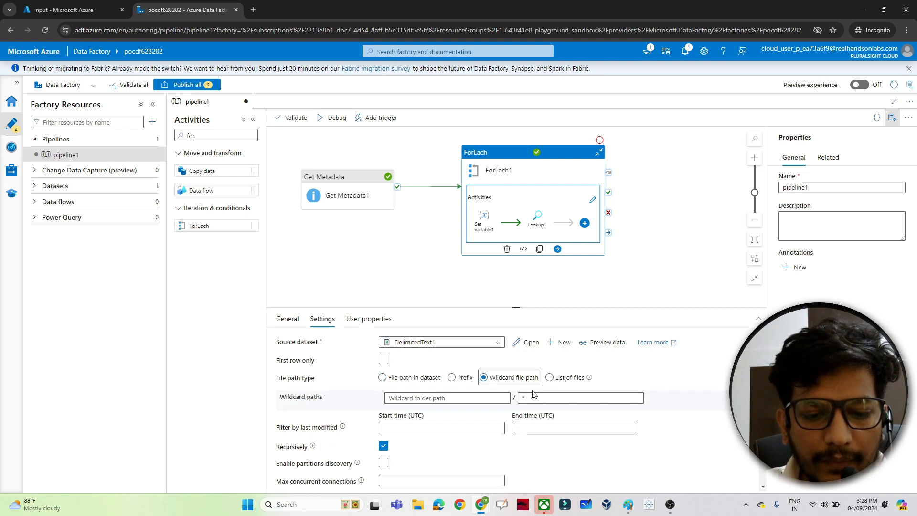
{"action": "left_click", "coordinate": [535, 397]}
{"action": "key", "text": "BackSpace"}
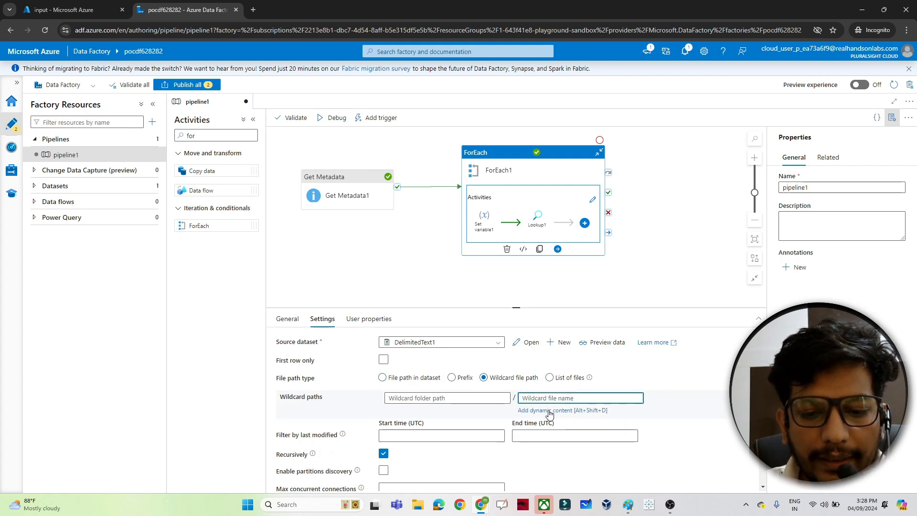
{"action": "left_click", "coordinate": [550, 411]}
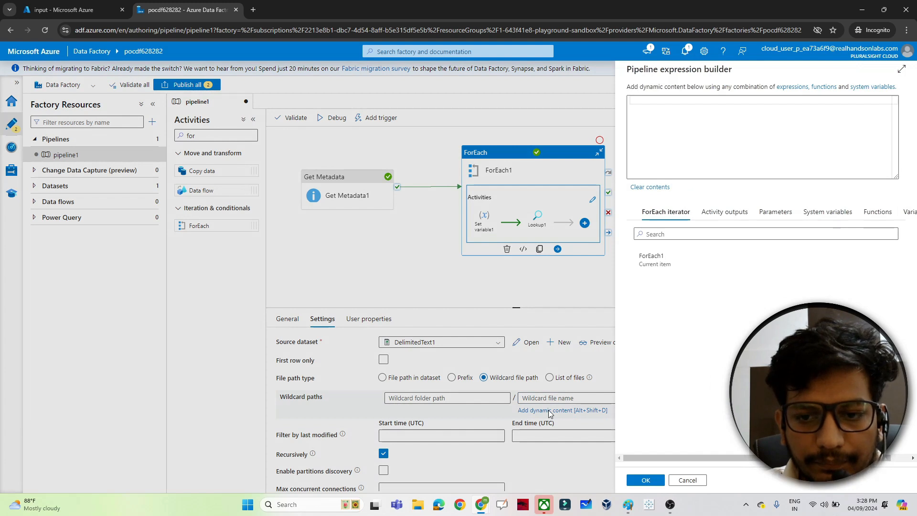
{"action": "left_click", "coordinate": [911, 213]}
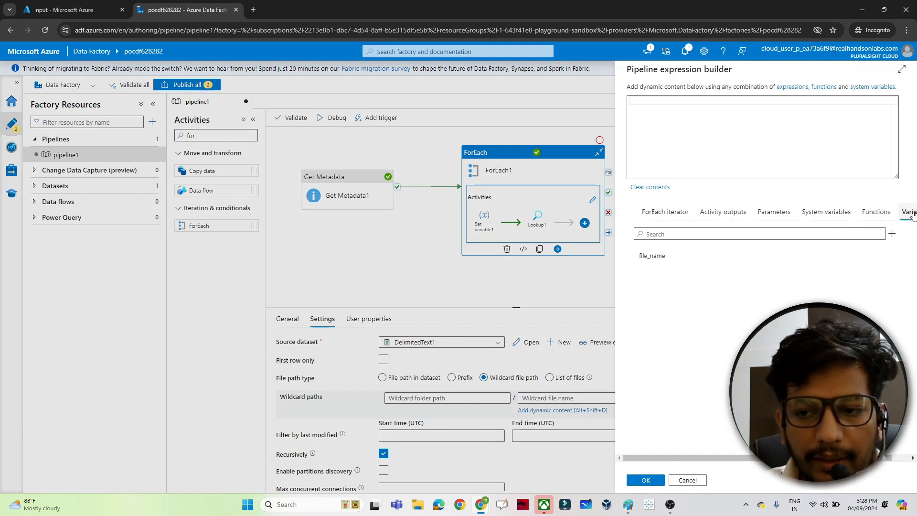
{"action": "left_click", "coordinate": [653, 257]}
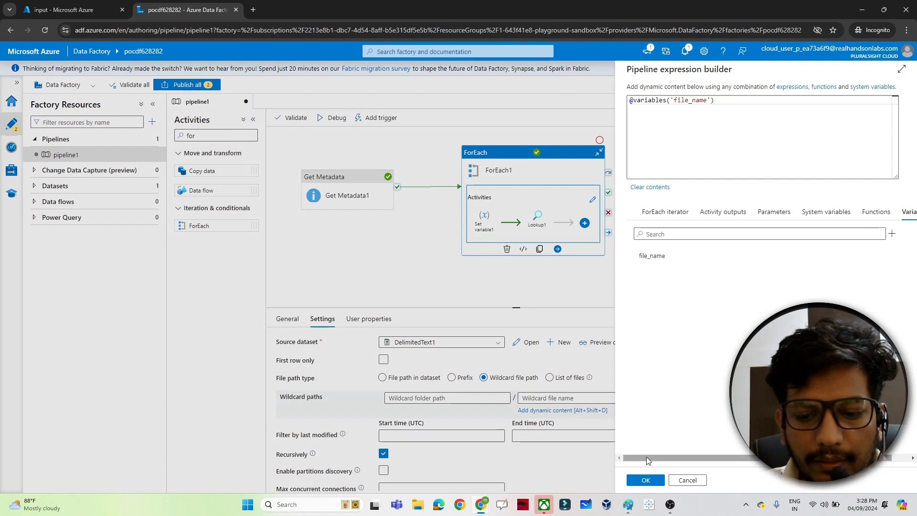
{"action": "left_click", "coordinate": [640, 479]}
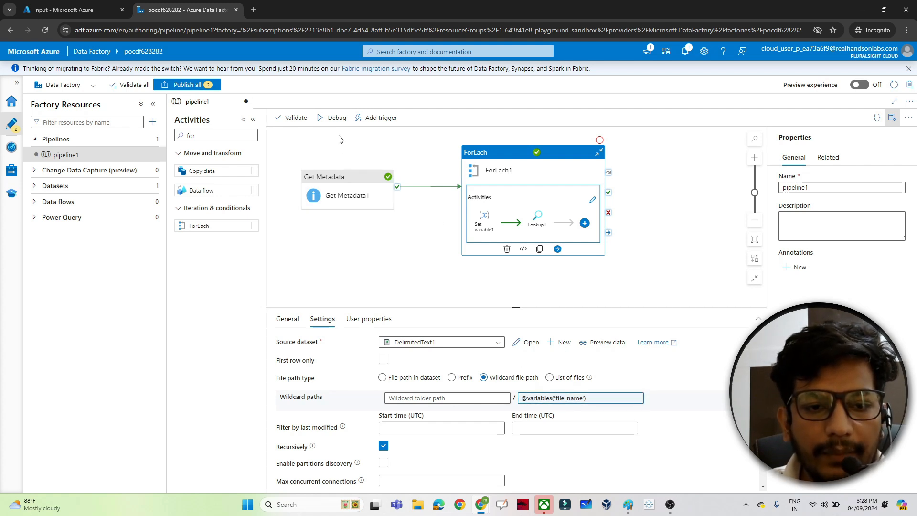
Debug the pipeline and examine the Set variable1 and Lookup1 activity outputs in the run results
{"action": "left_click", "coordinate": [336, 120]}
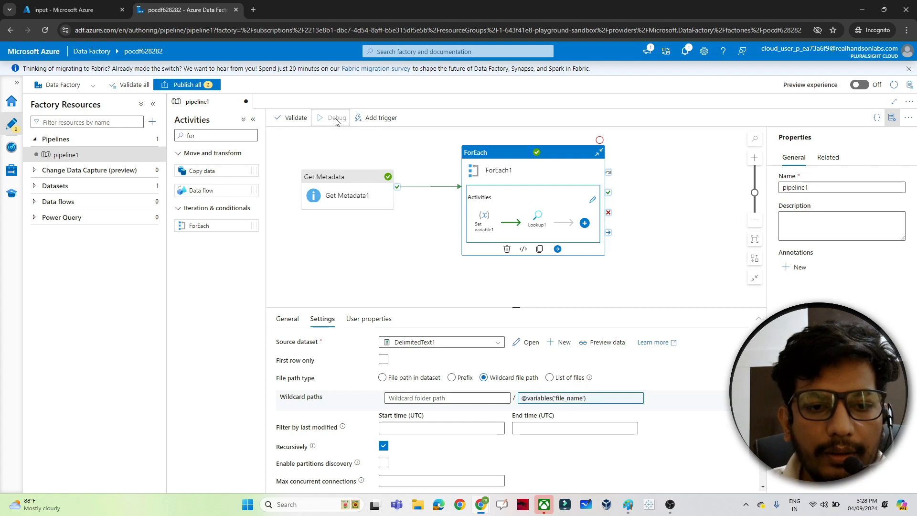
{"action": "left_click", "coordinate": [415, 259]}
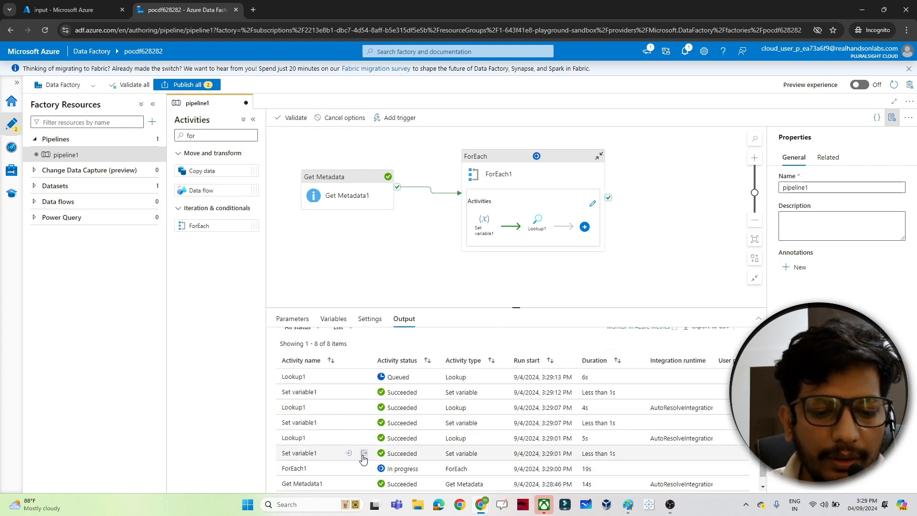
{"action": "left_click", "coordinate": [364, 454]}
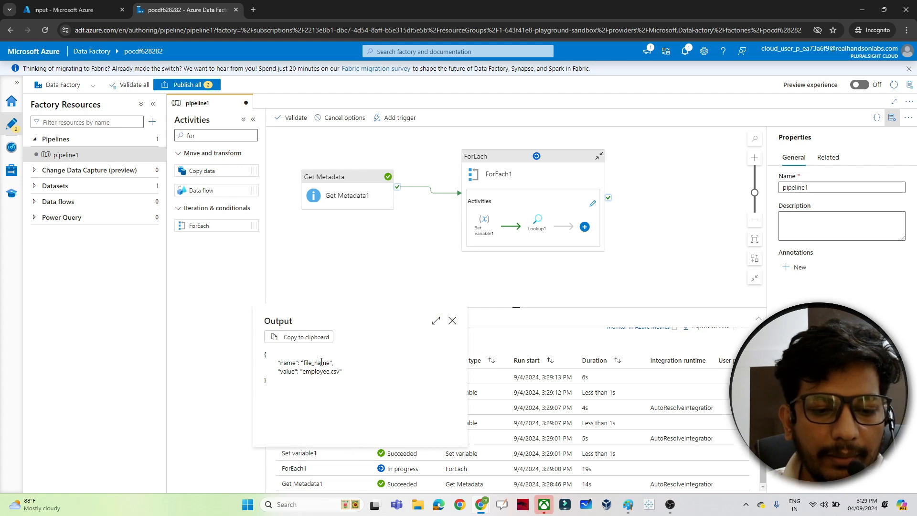
{"action": "left_click", "coordinate": [452, 321]}
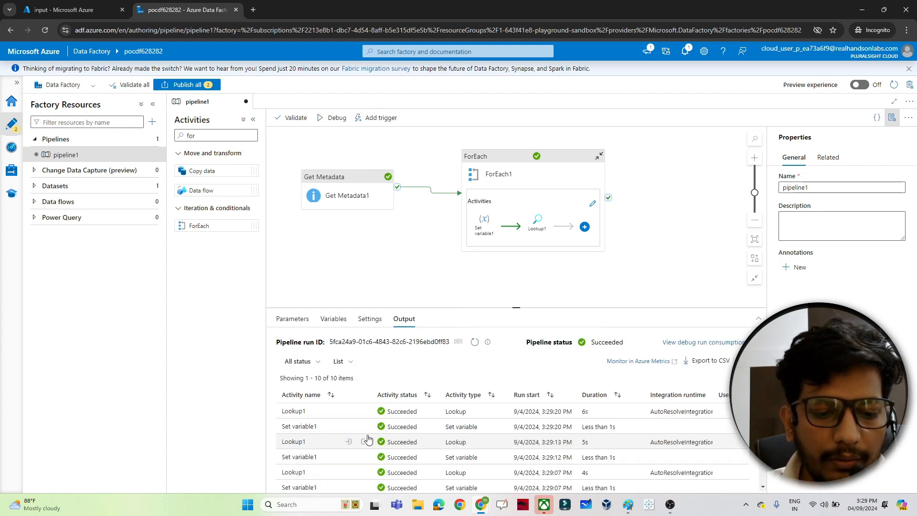
{"action": "scroll", "coordinate": [763, 479], "scroll_direction": "down", "scroll_amount": 3}
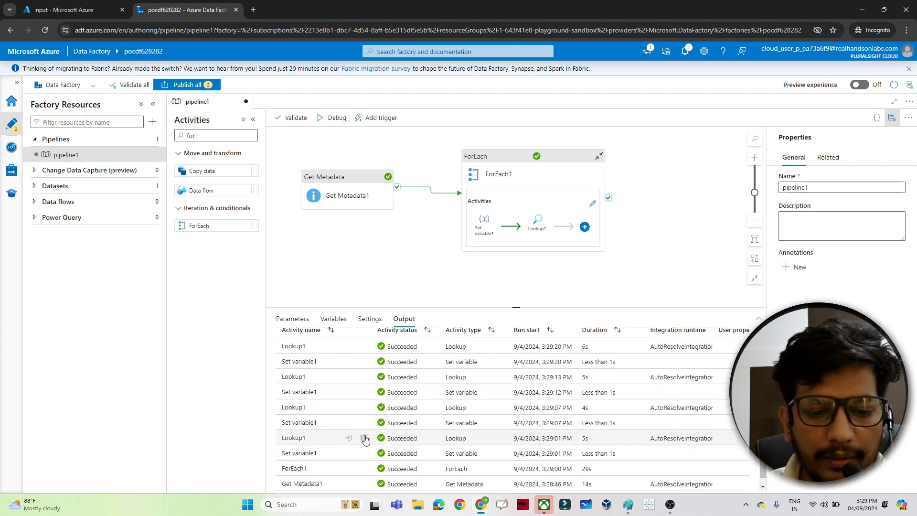
{"action": "left_click", "coordinate": [364, 439]}
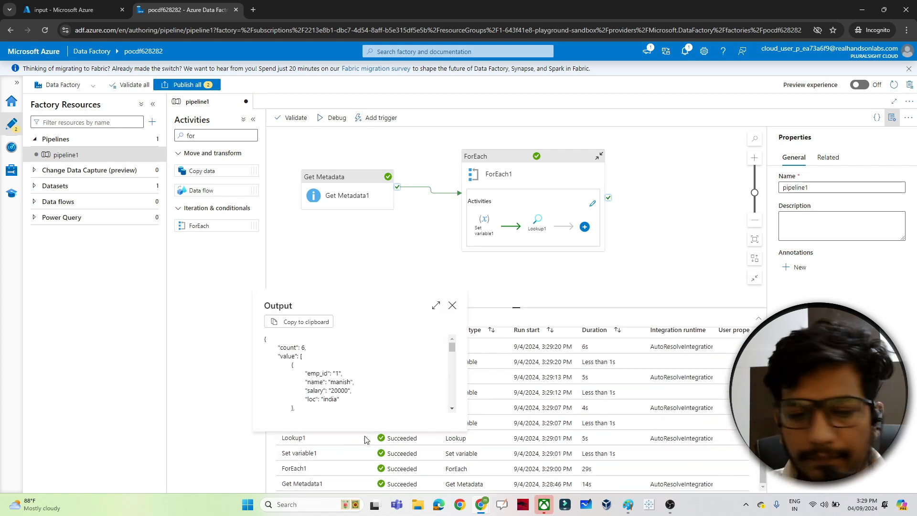
{"action": "double_click", "coordinate": [290, 347]}
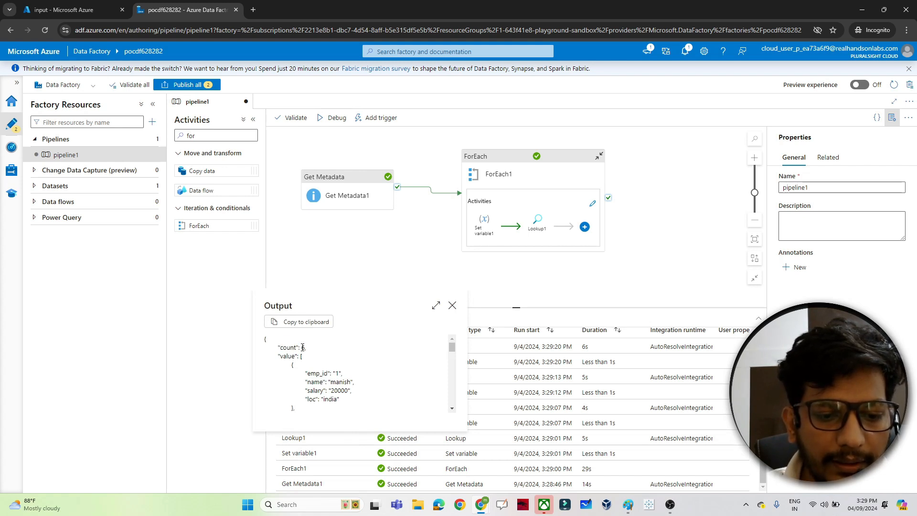
{"action": "double_click", "coordinate": [303, 348]}
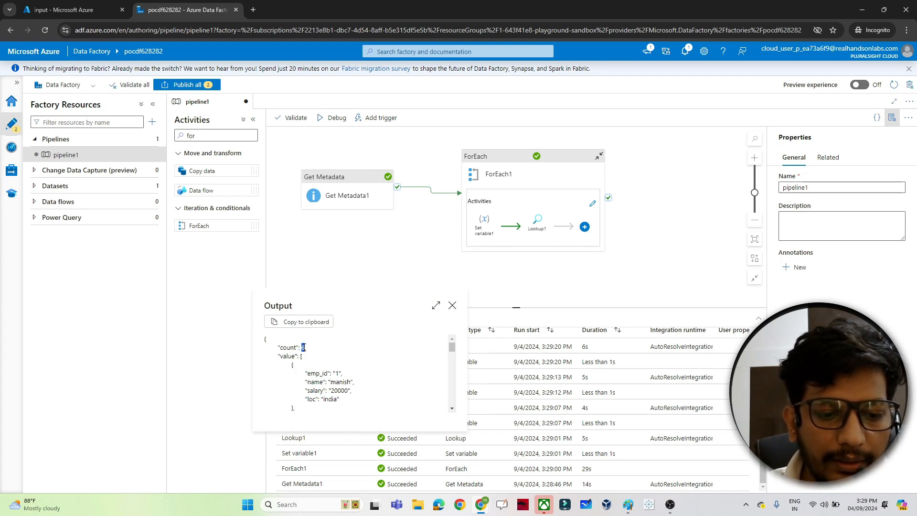
{"action": "left_click_drag", "start_coordinate": [452, 347], "coordinate": [455, 395]}
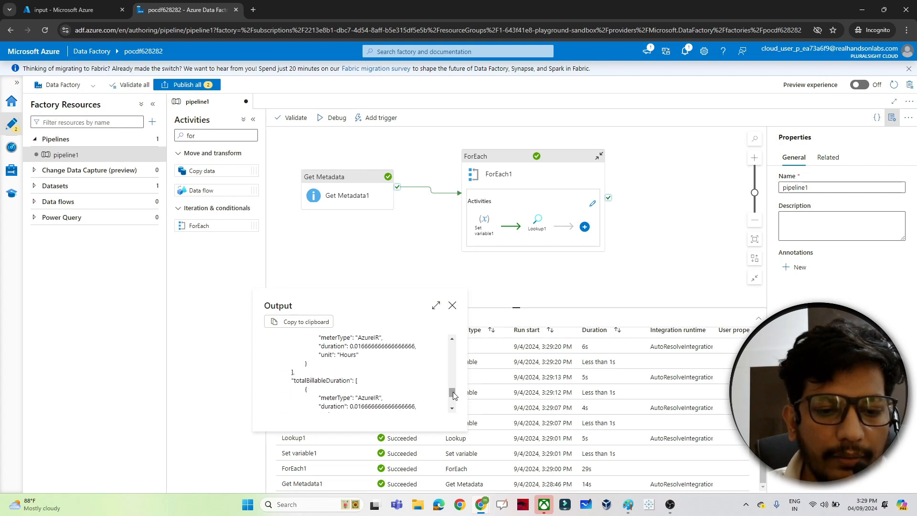
Open and examine the output of each Lookup1 run in the debug results
{"action": "left_click", "coordinate": [453, 306]}
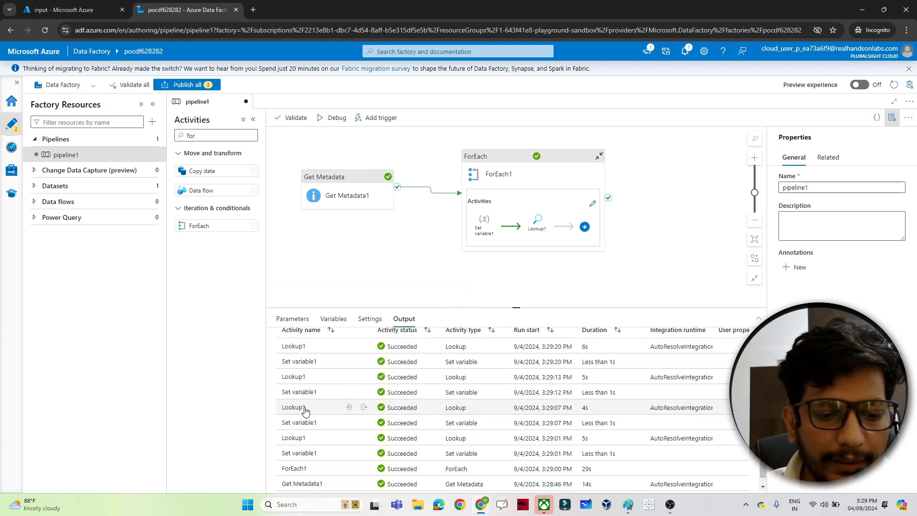
{"action": "left_click", "coordinate": [364, 409]}
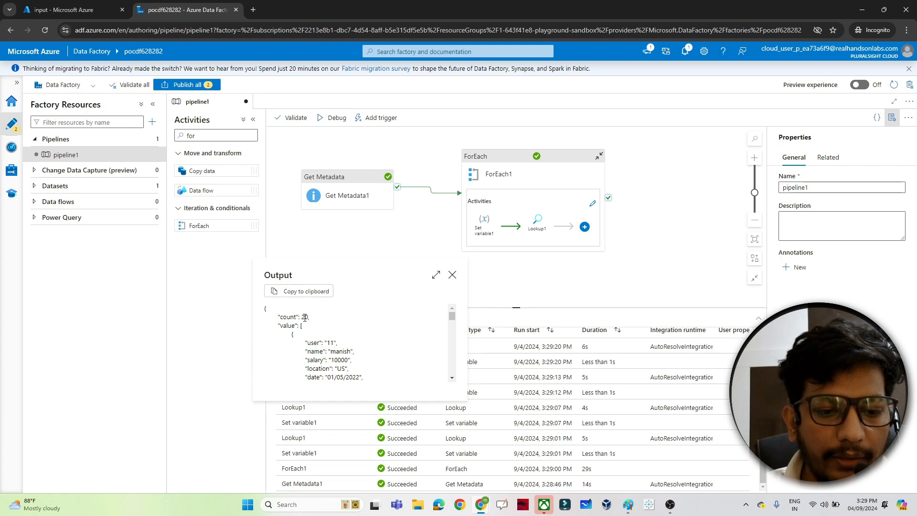
{"action": "left_click", "coordinate": [452, 275]}
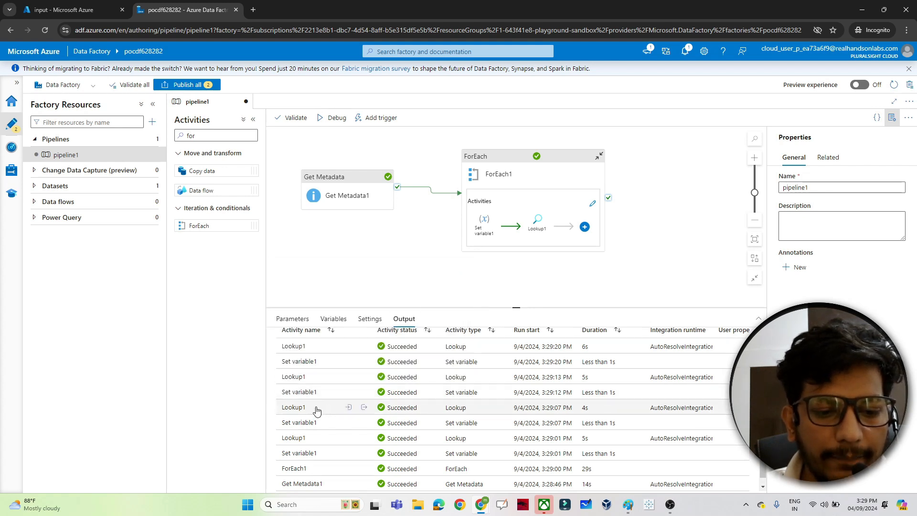
{"action": "left_click", "coordinate": [364, 377]}
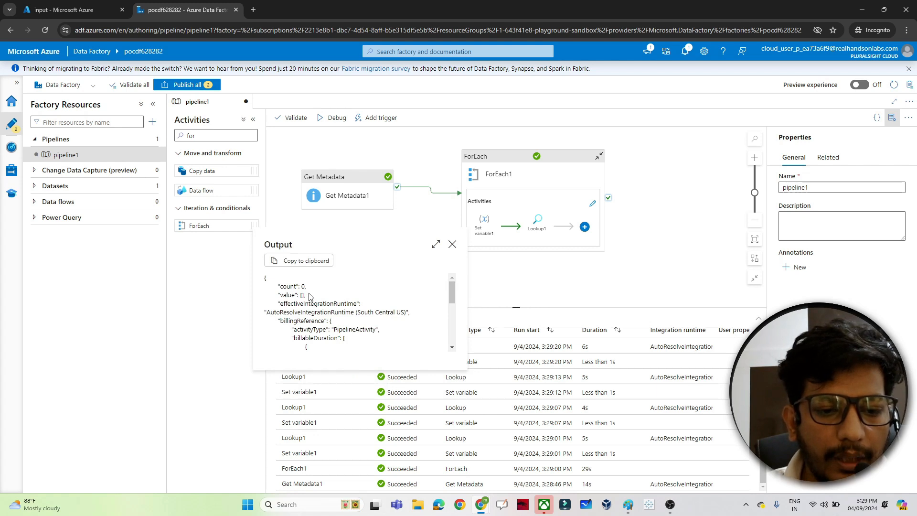
{"action": "left_click", "coordinate": [452, 244]}
{"action": "left_click", "coordinate": [364, 346]}
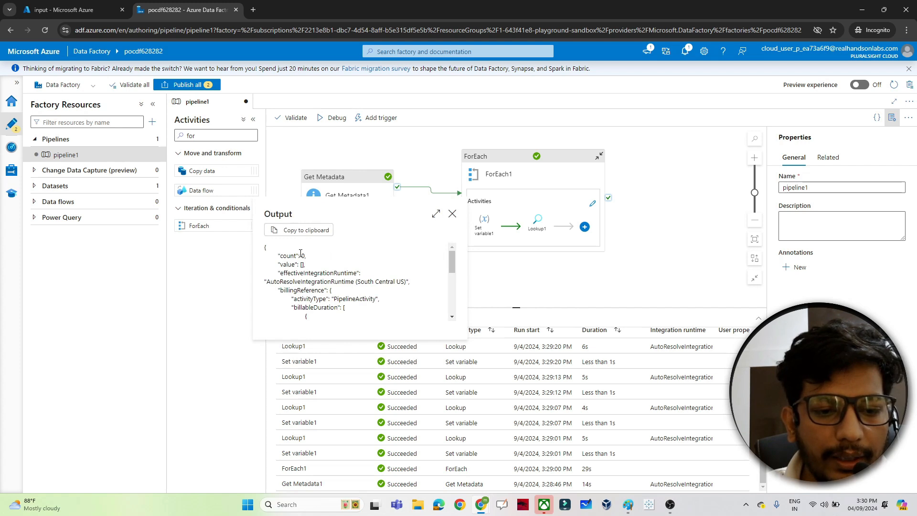
{"action": "left_click", "coordinate": [451, 214]}
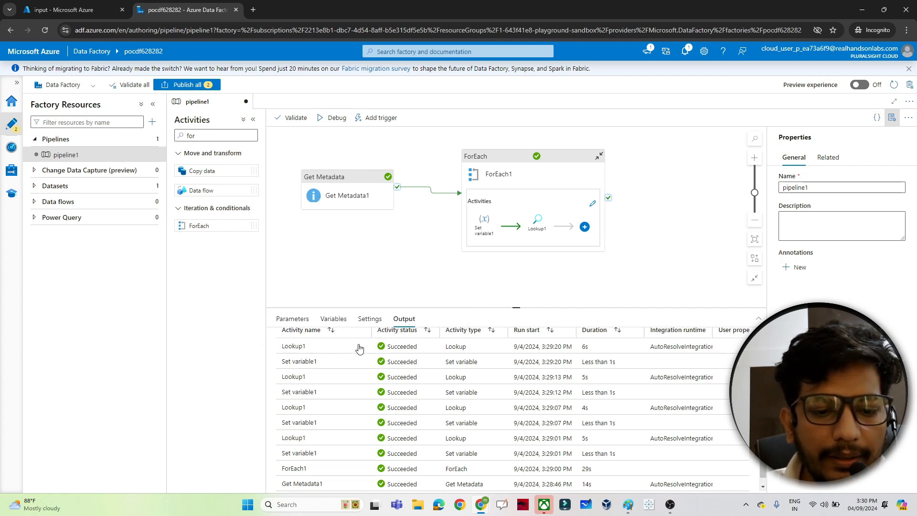
Add an If Condition activity after Lookup1 inside the ForEach loop and select it
{"action": "left_click", "coordinate": [586, 230]}
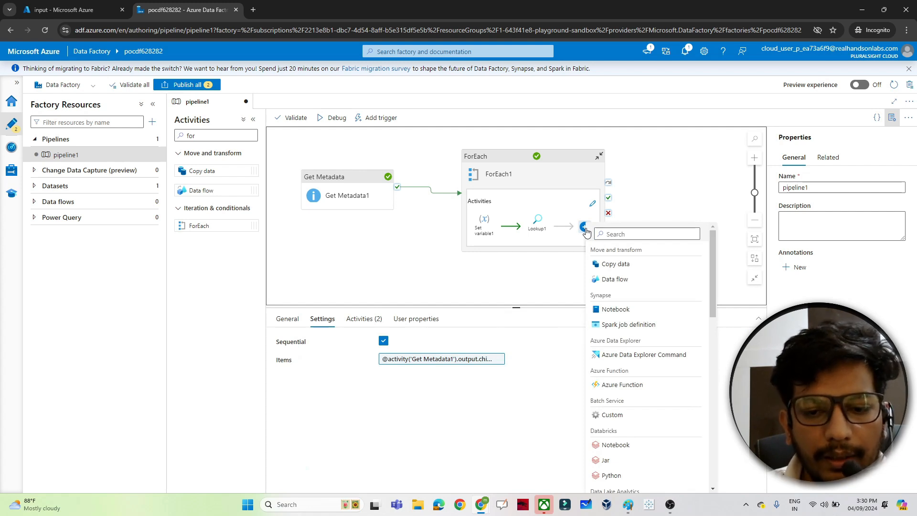
{"action": "left_click", "coordinate": [618, 234]}
{"action": "type", "text": "if"}
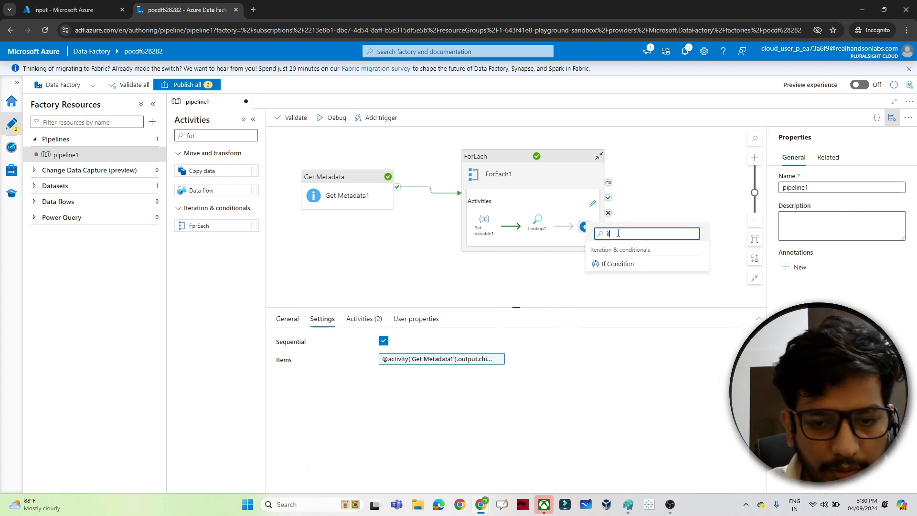
{"action": "left_click", "coordinate": [616, 264]}
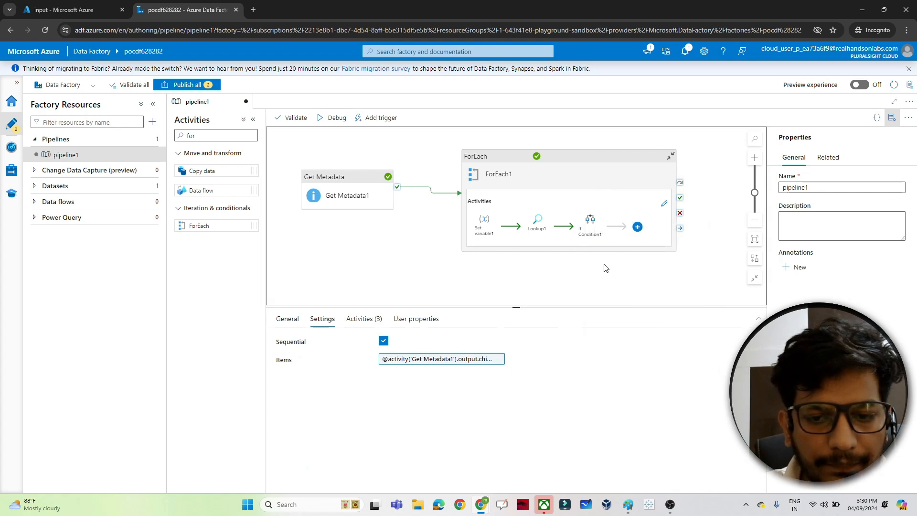
{"action": "left_click", "coordinate": [597, 225]}
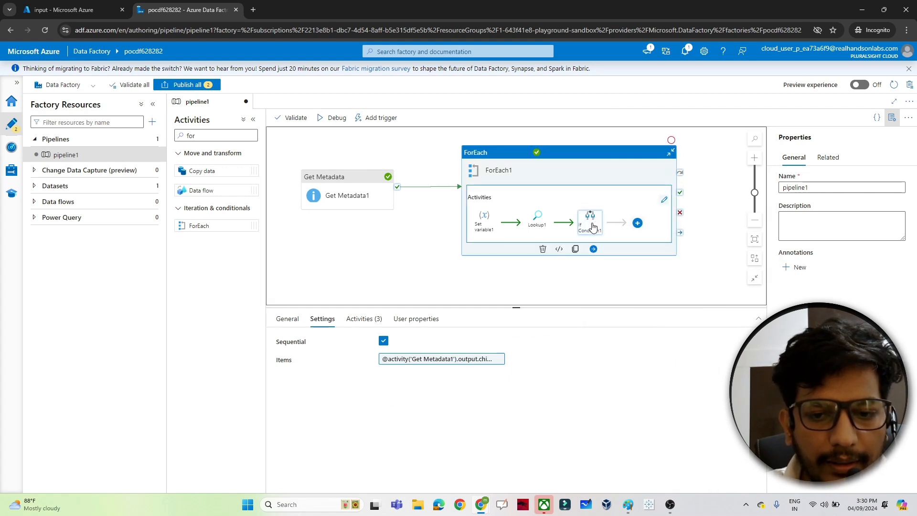
{"action": "left_click", "coordinate": [593, 226]}
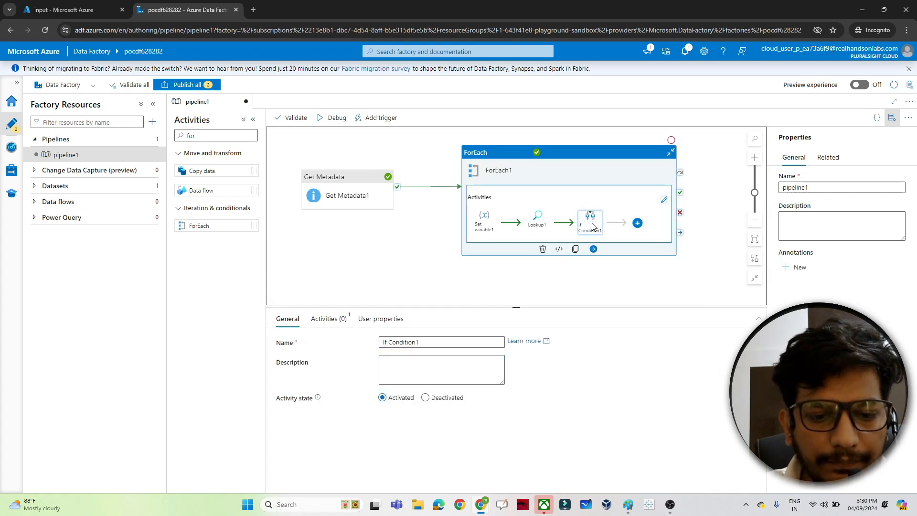
{"action": "left_click", "coordinate": [327, 323]}
{"action": "left_click", "coordinate": [399, 358]}
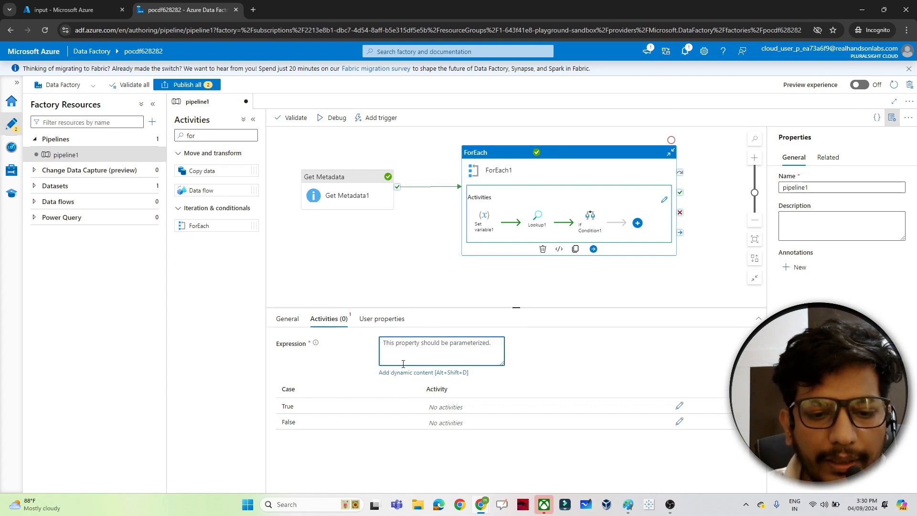
{"action": "left_click", "coordinate": [396, 373]}
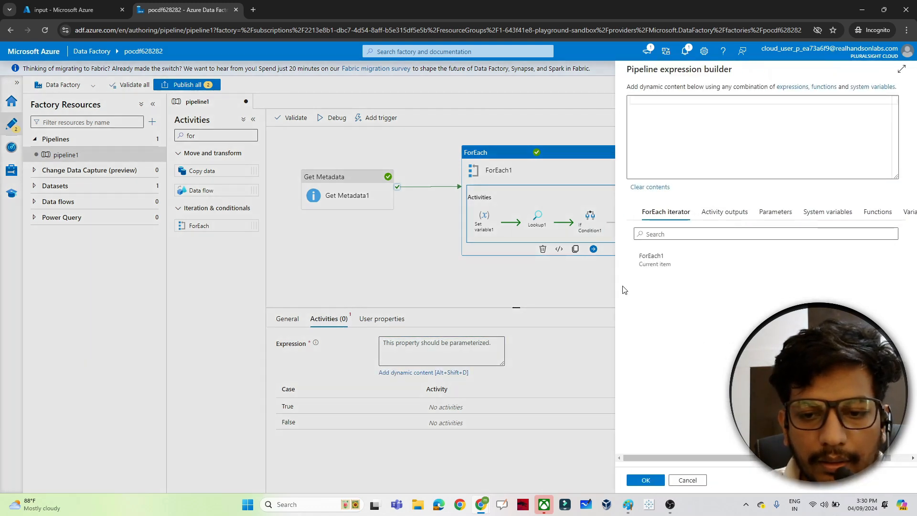
{"action": "left_click", "coordinate": [724, 212]}
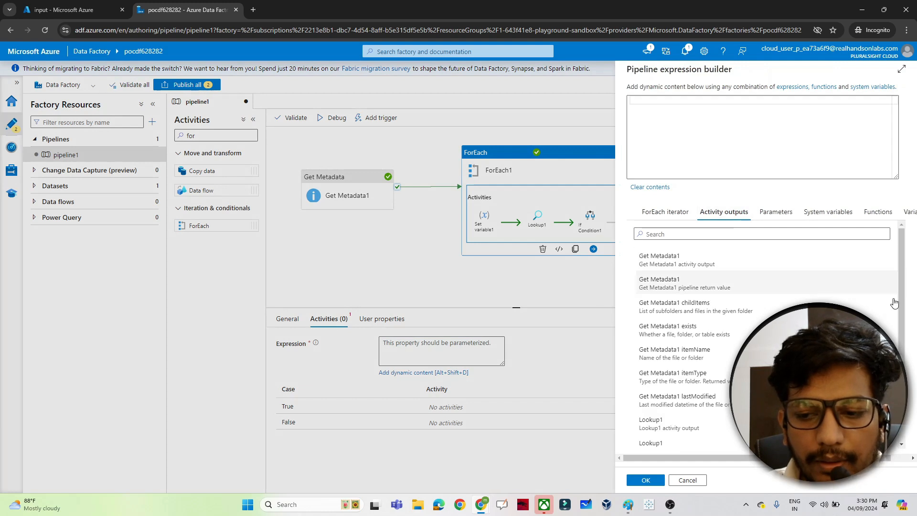
{"action": "scroll", "coordinate": [895, 303], "scroll_direction": "down", "scroll_amount": 2}
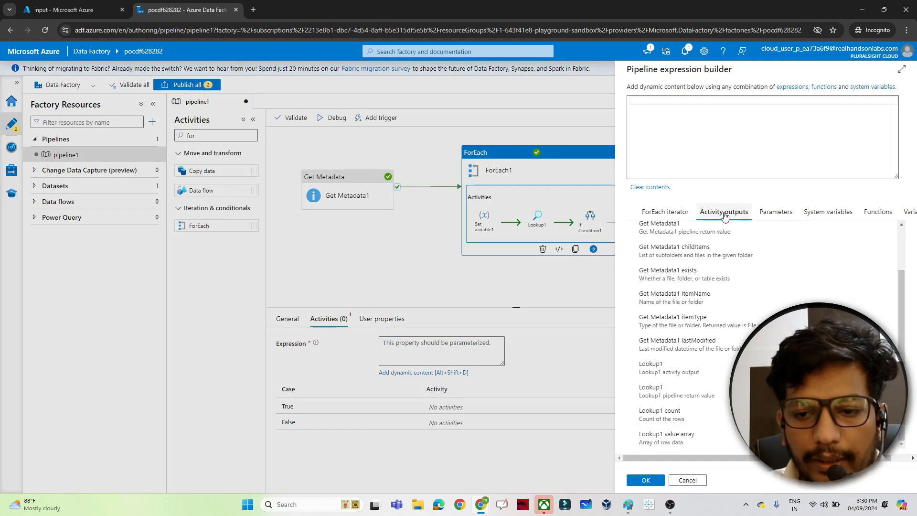
{"action": "left_click", "coordinate": [655, 414]}
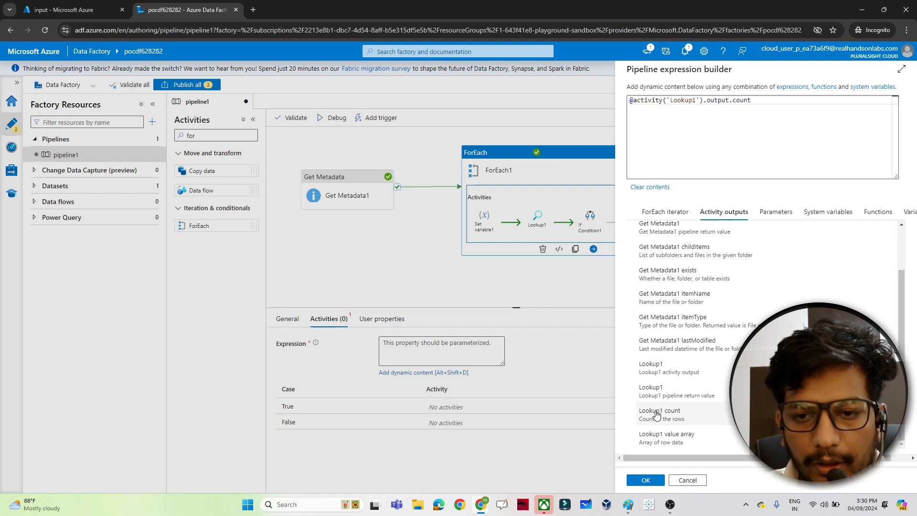
{"action": "left_click", "coordinate": [634, 102]}
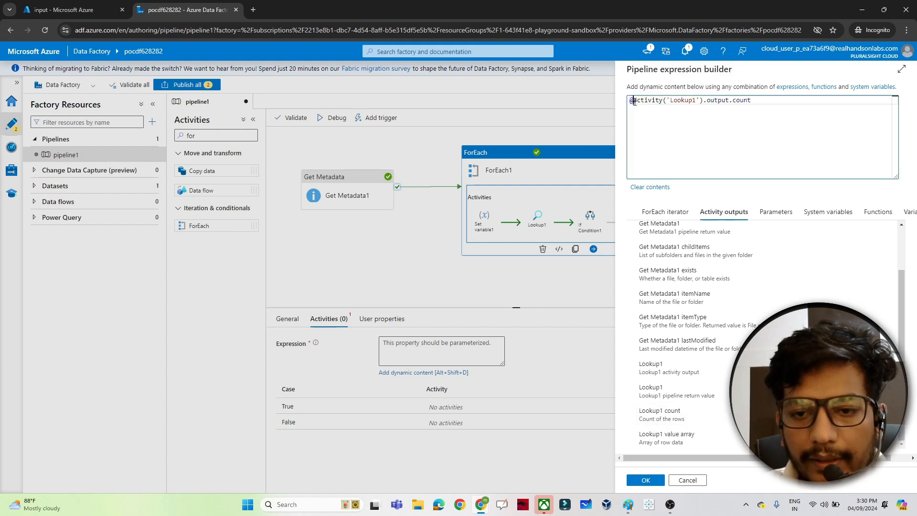
{"action": "type", "text": "greater("}
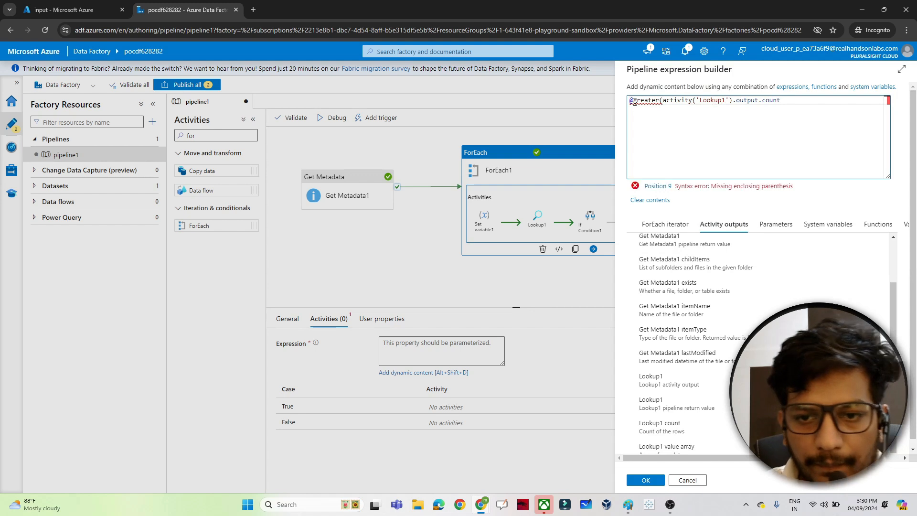
{"action": "left_click", "coordinate": [803, 101]}
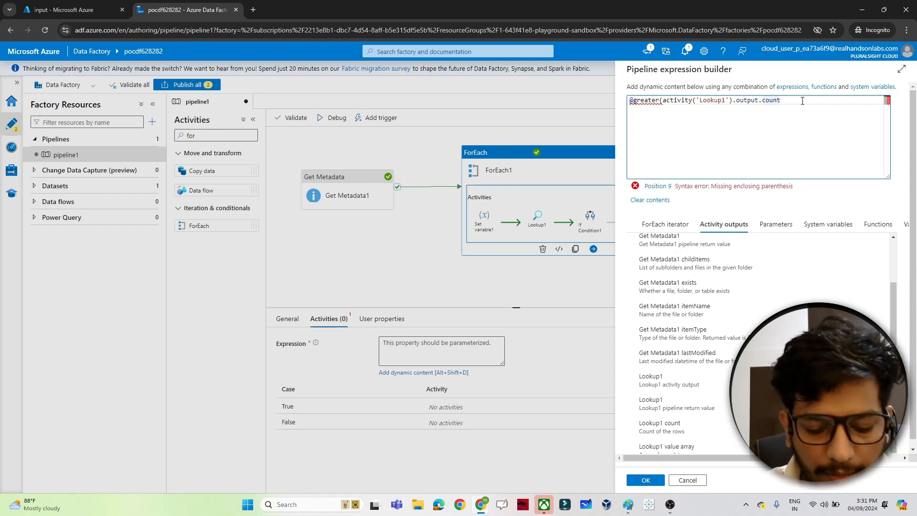
{"action": "type", "text": ",0)"}
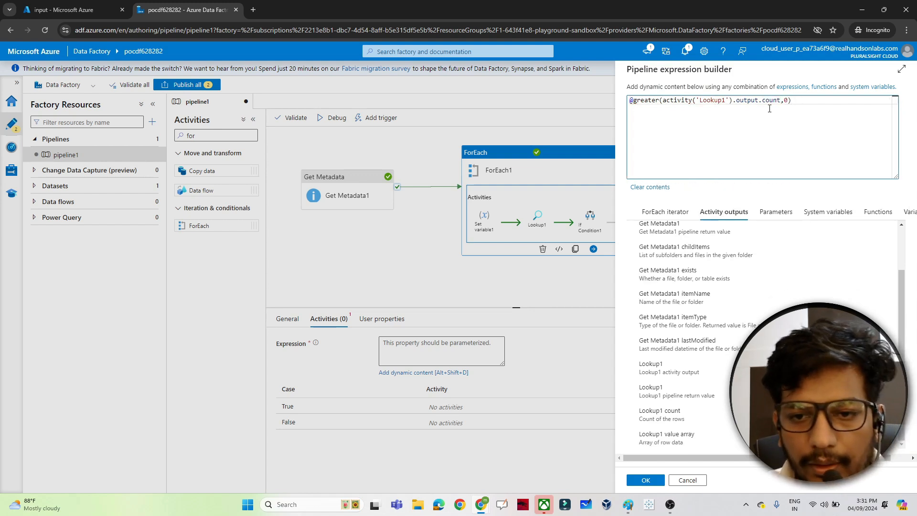
{"action": "left_click_drag", "start_coordinate": [663, 101], "coordinate": [768, 101]}
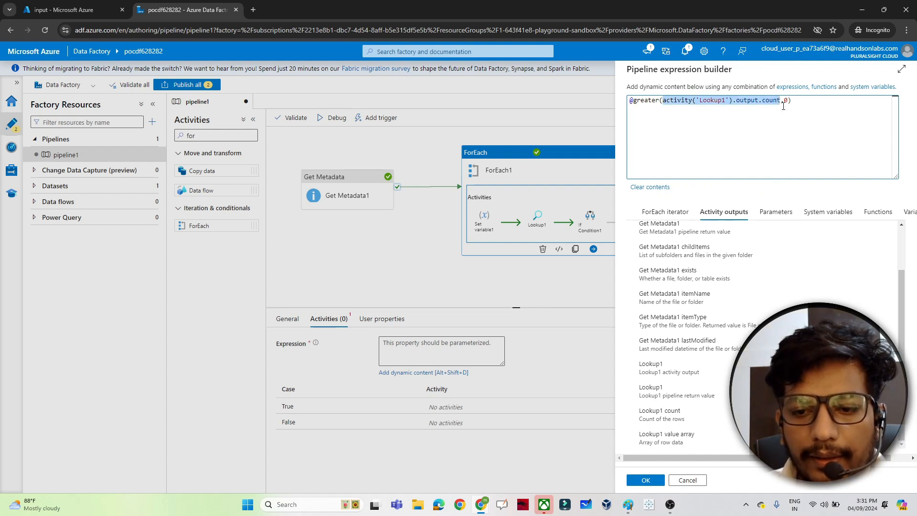
{"action": "left_click", "coordinate": [645, 482]}
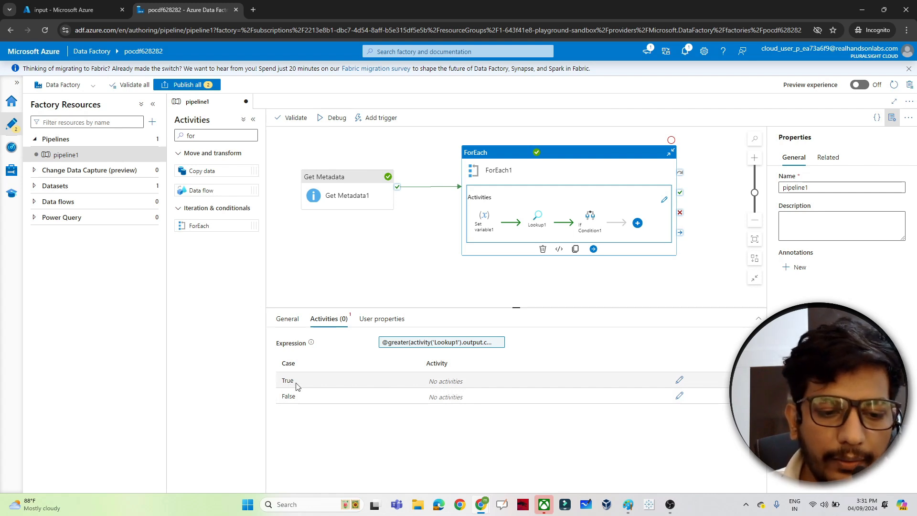
Add a Copy data activity to the If Condition's True branch and set its source dataset to DelimitedText1
{"action": "left_click", "coordinate": [680, 381]}
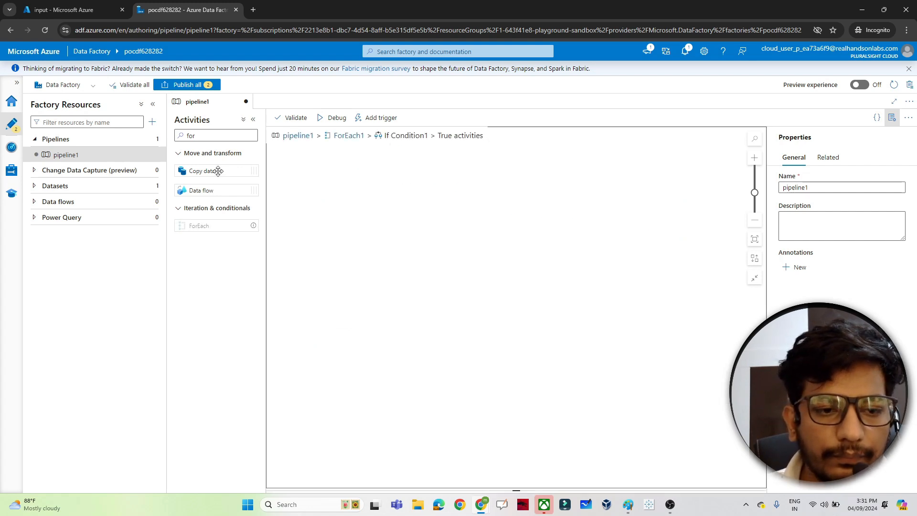
{"action": "left_click_drag", "start_coordinate": [213, 172], "coordinate": [436, 207]}
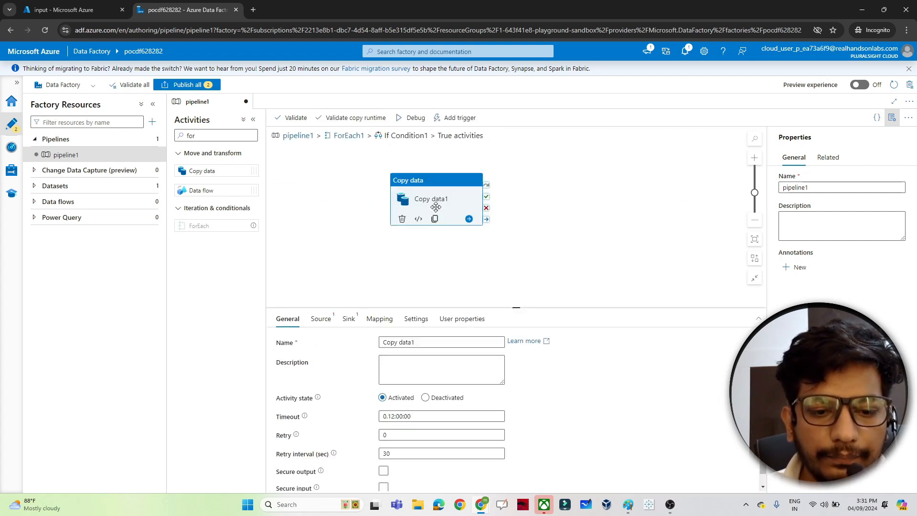
{"action": "left_click", "coordinate": [320, 319]}
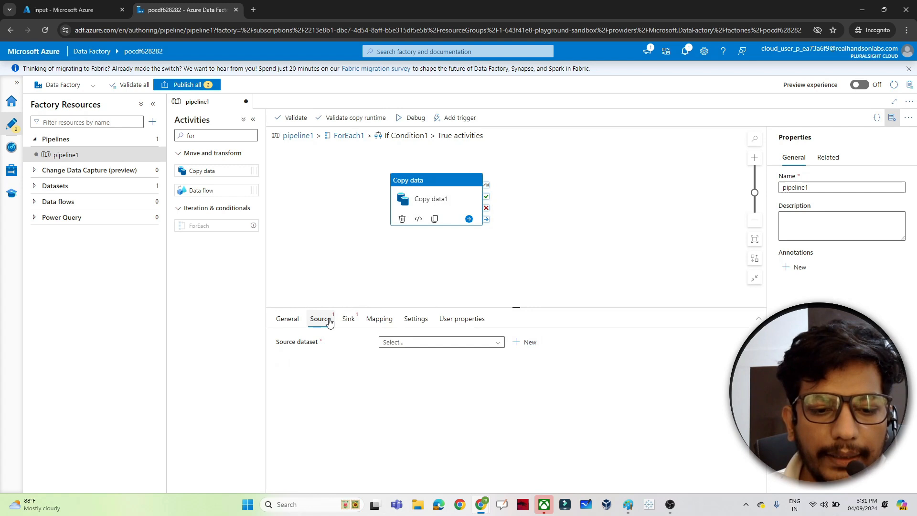
{"action": "left_click", "coordinate": [395, 343]}
{"action": "left_click", "coordinate": [409, 355]}
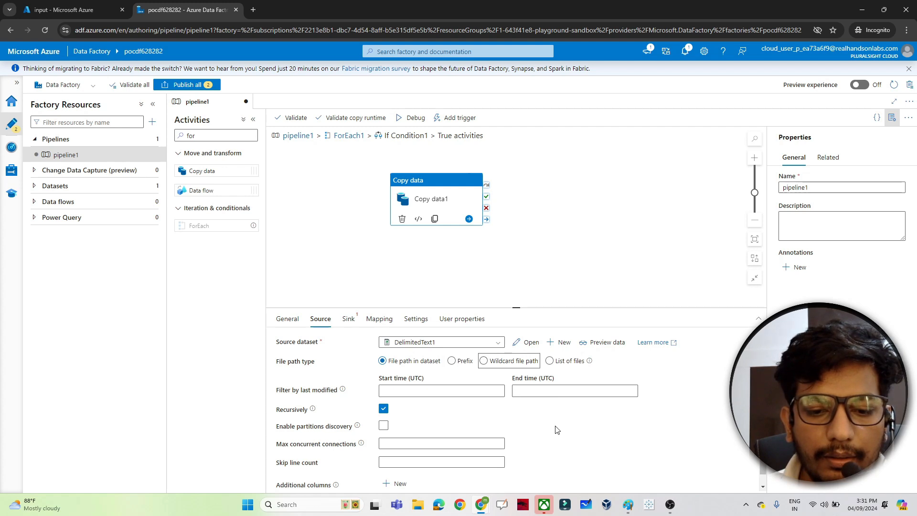
{"action": "left_click", "coordinate": [483, 361]}
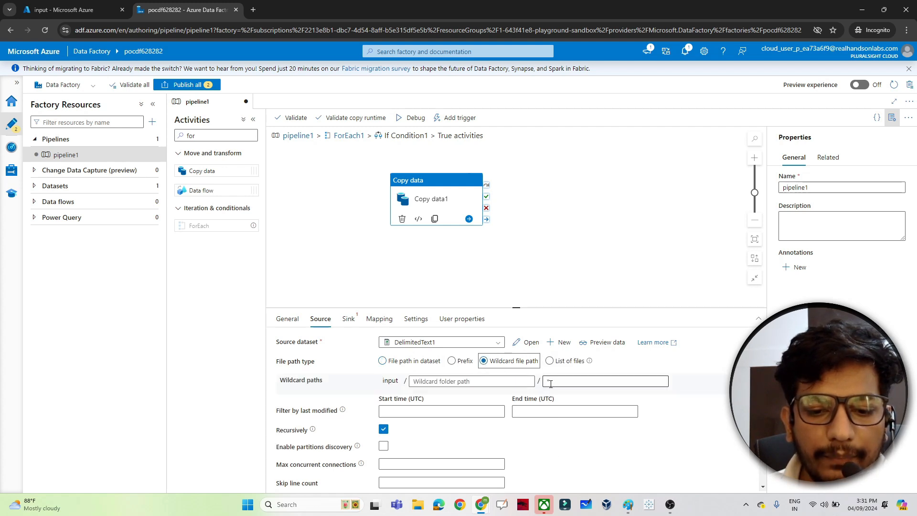
{"action": "left_click", "coordinate": [552, 383]}
{"action": "key", "text": "BackSpace"}
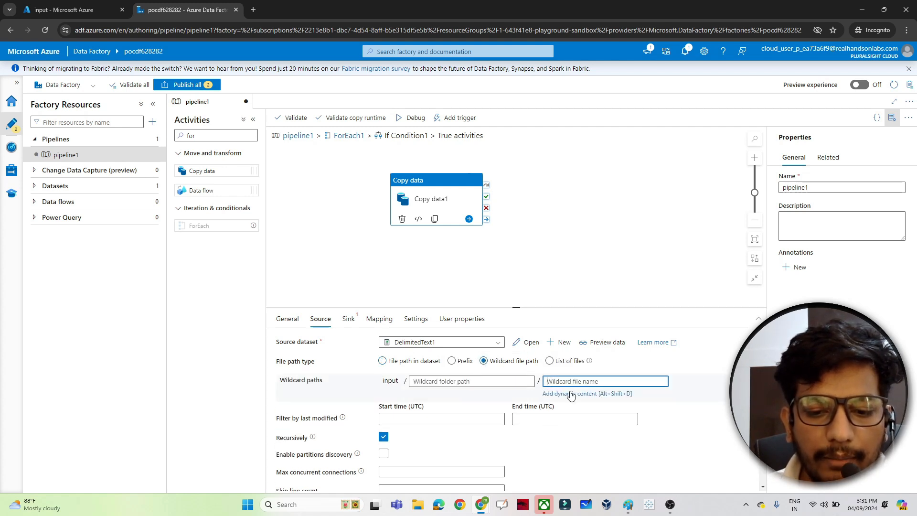
{"action": "left_click", "coordinate": [571, 394]}
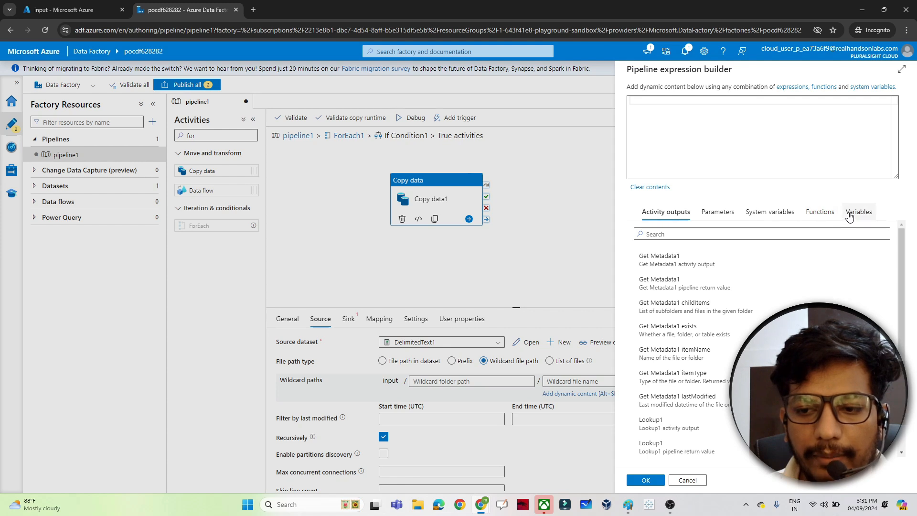
{"action": "left_click", "coordinate": [850, 216]}
{"action": "left_click", "coordinate": [650, 259]}
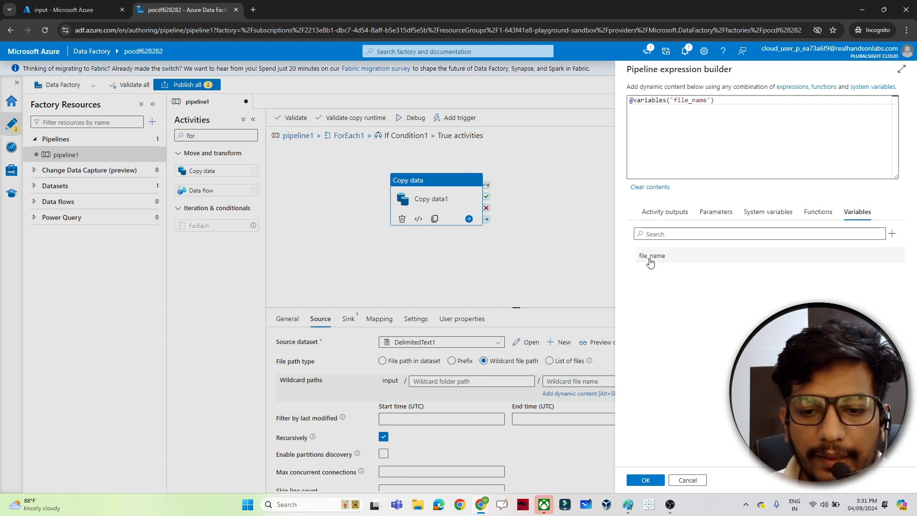
{"action": "left_click", "coordinate": [646, 481]}
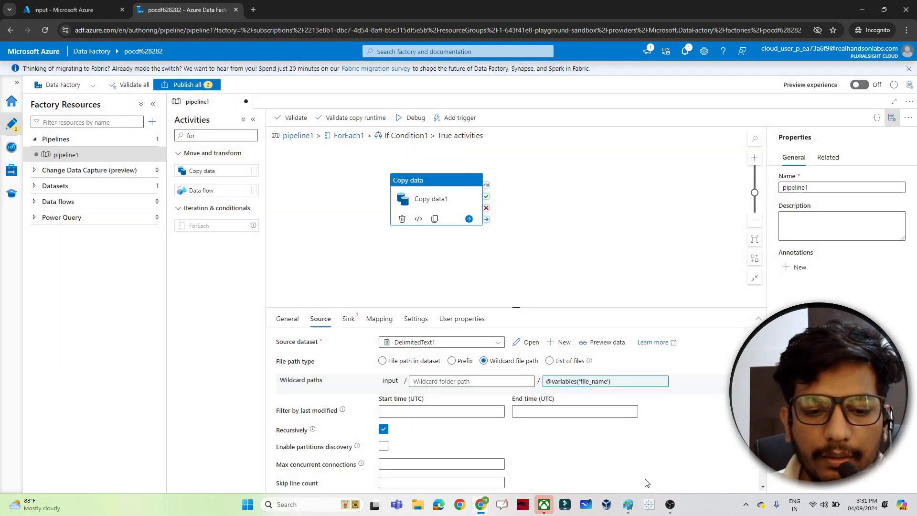
Create a new Azure Blob Storage dataset in DelimitedText format as the copy activity's sink
{"action": "left_click", "coordinate": [351, 319]}
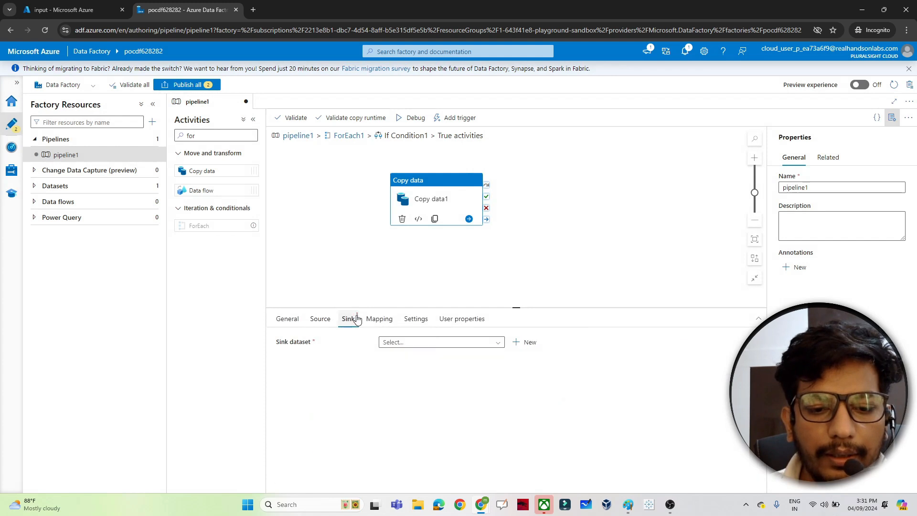
{"action": "left_click", "coordinate": [518, 348]}
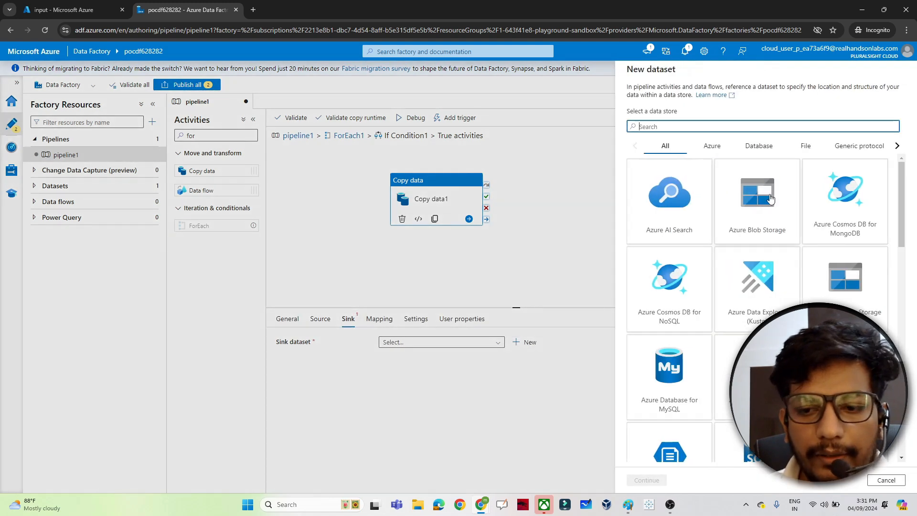
{"action": "left_click", "coordinate": [759, 212]}
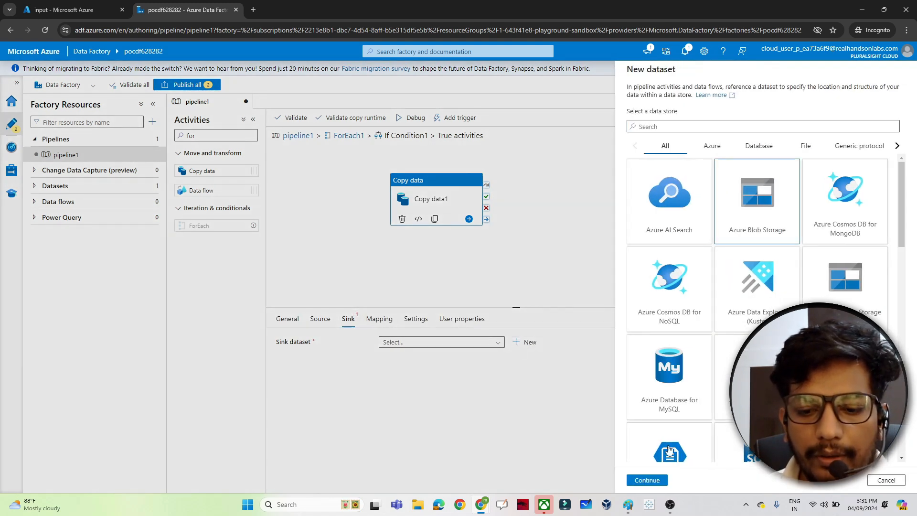
{"action": "left_click", "coordinate": [647, 480]}
{"action": "left_click", "coordinate": [847, 146]}
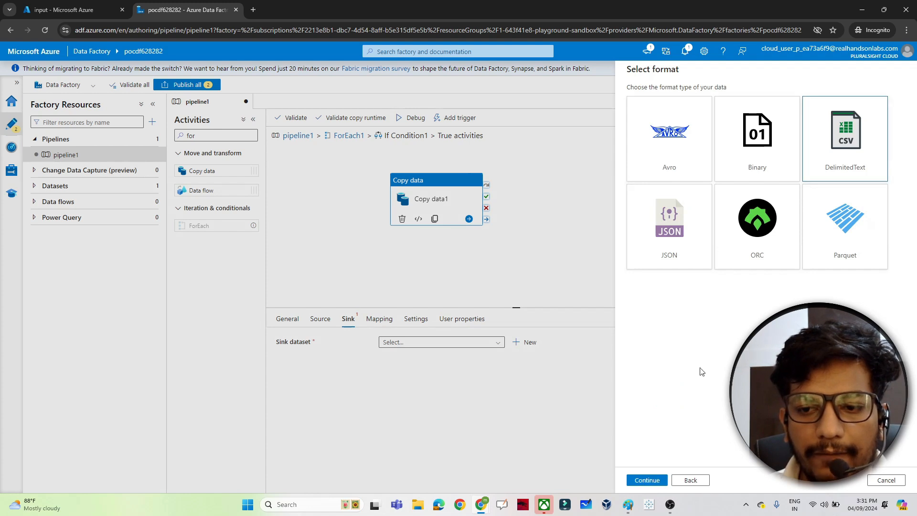
{"action": "left_click", "coordinate": [656, 477]}
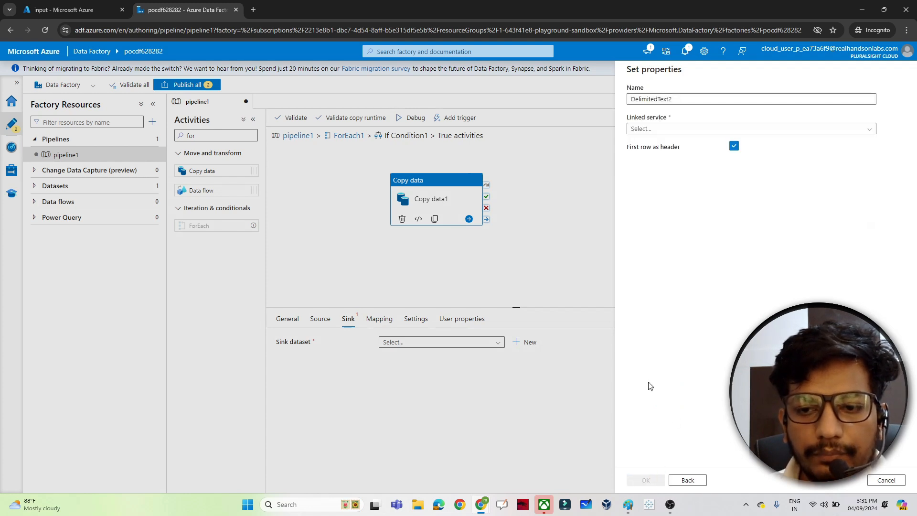
Link the new sink dataset to AzureBlobStorage1 and set its file path to the output container
{"action": "left_click", "coordinate": [697, 132]}
{"action": "left_click", "coordinate": [653, 174]}
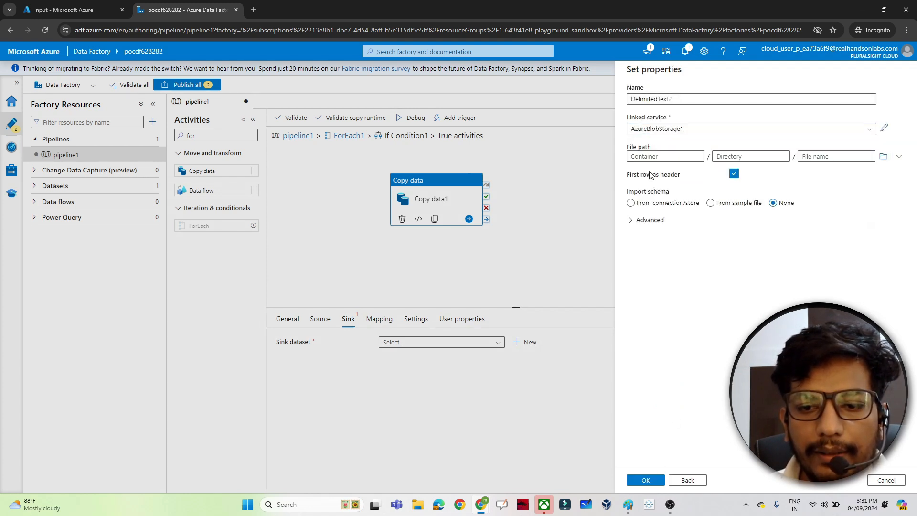
{"action": "left_click", "coordinate": [883, 156]}
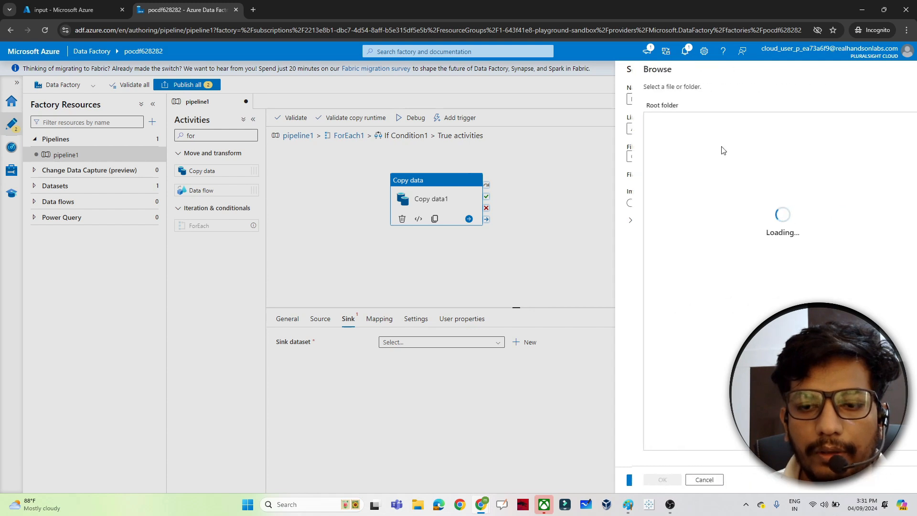
{"action": "left_click", "coordinate": [653, 138]}
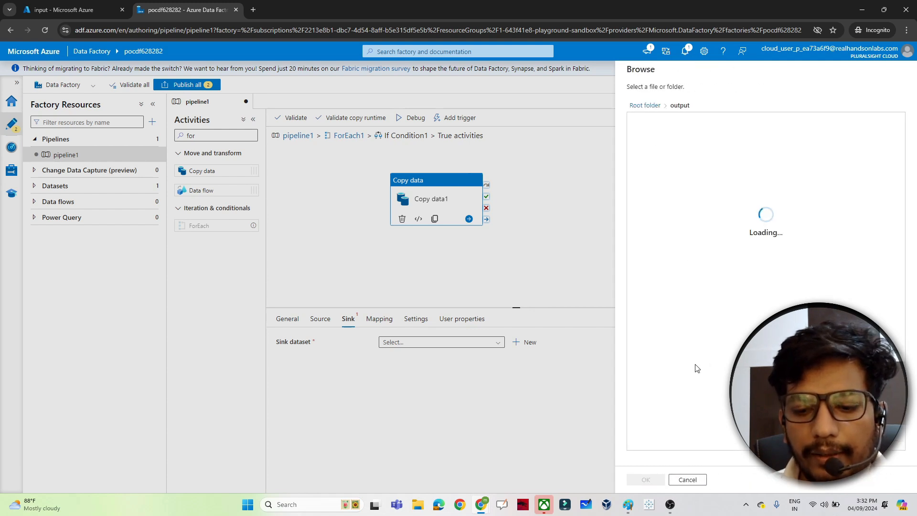
{"action": "left_click", "coordinate": [646, 480]}
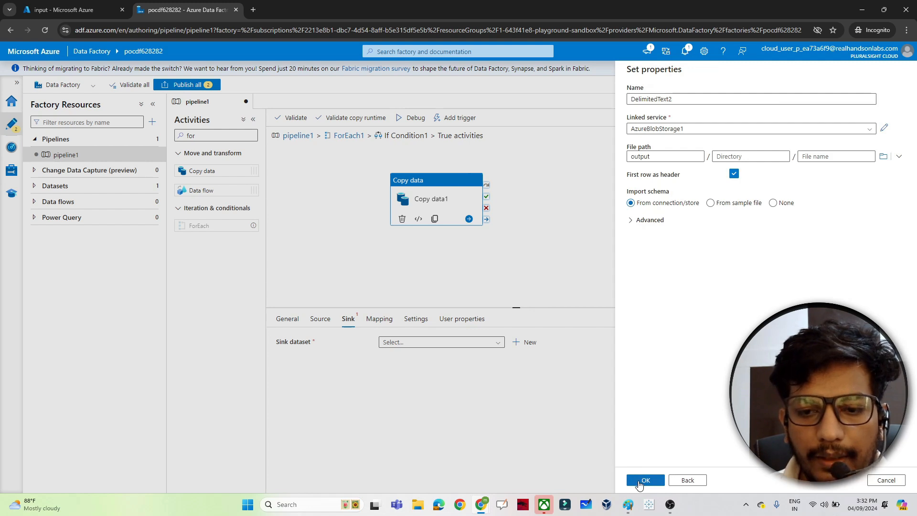
{"action": "left_click", "coordinate": [640, 482]}
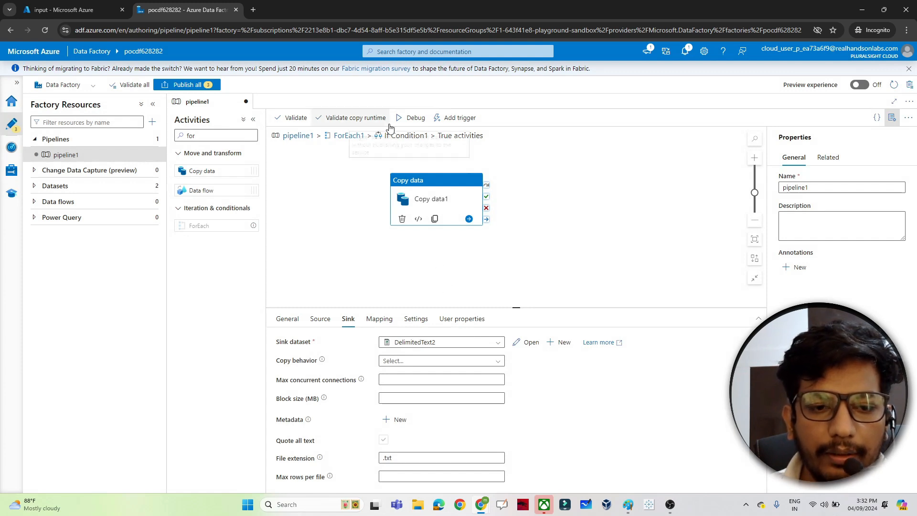
Return to the top-level pipeline and run it in Debug mode
{"action": "left_click", "coordinate": [355, 135]}
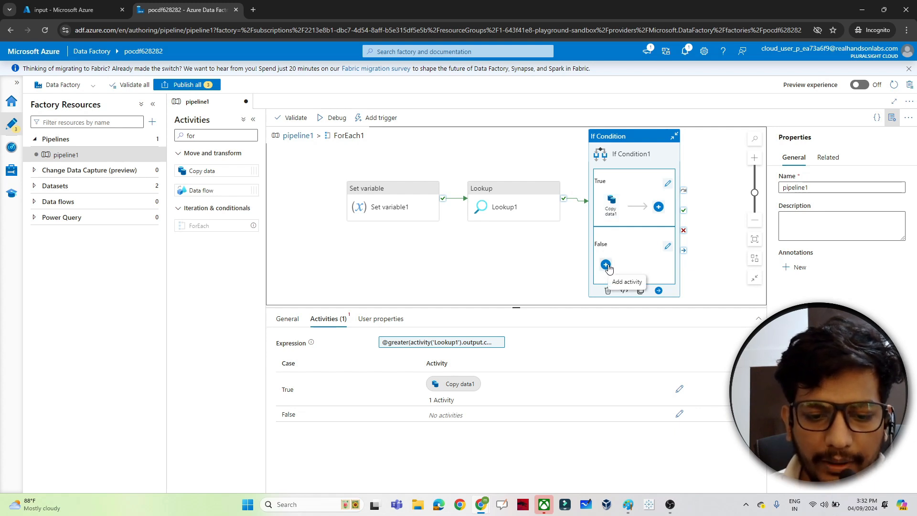
{"action": "left_click", "coordinate": [307, 138]}
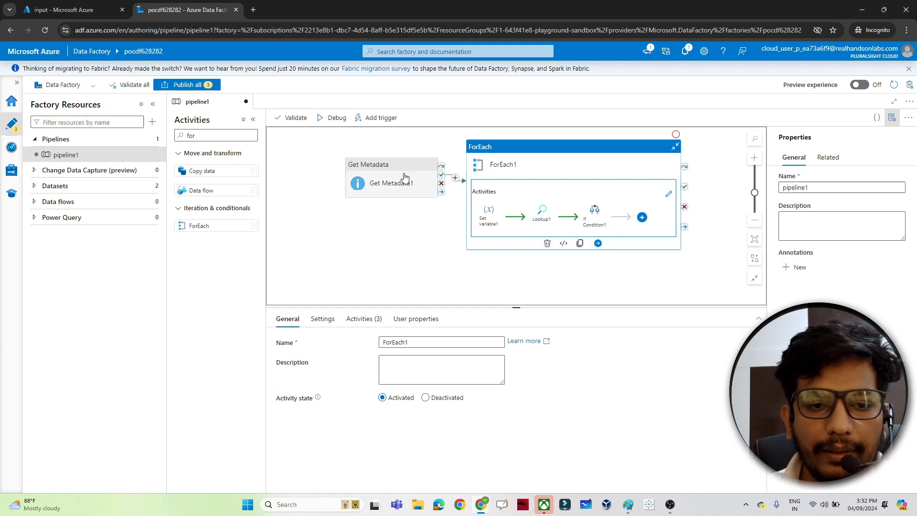
{"action": "left_click", "coordinate": [333, 120]}
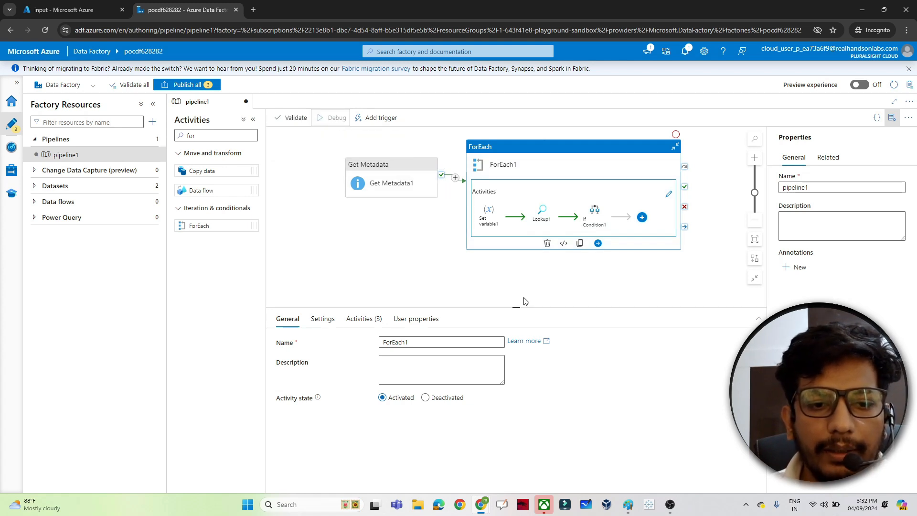
{"action": "left_click", "coordinate": [334, 119]}
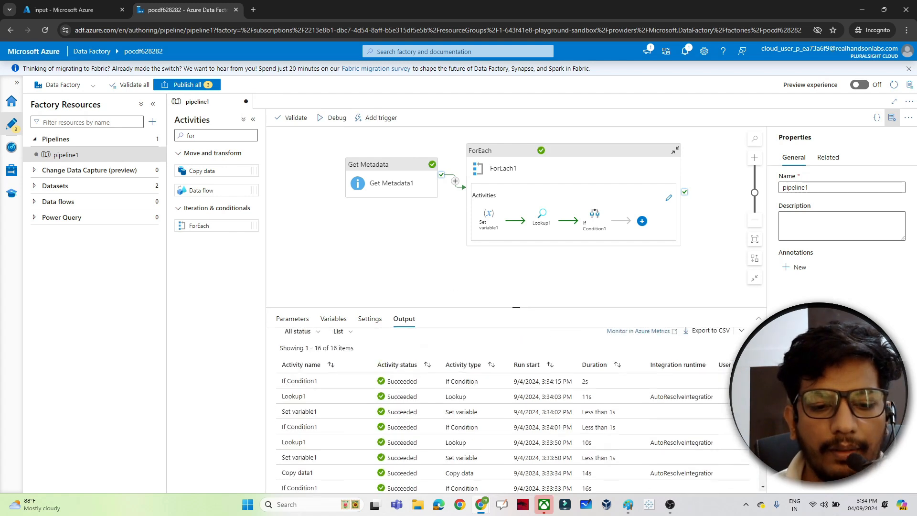
{"action": "scroll", "coordinate": [583, 363], "scroll_direction": "up", "scroll_amount": 1}
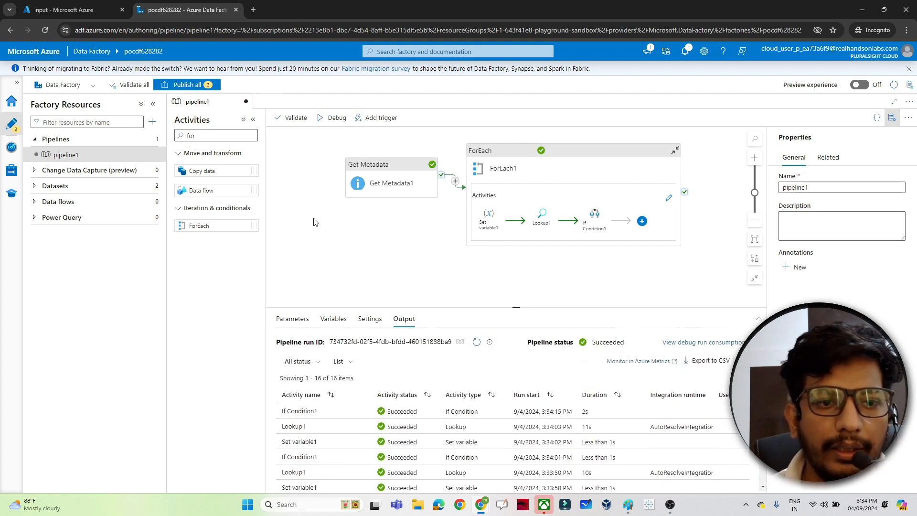
Switch to the Azure portal tab and compare the files in the input and output containers
{"action": "left_click", "coordinate": [67, 9]}
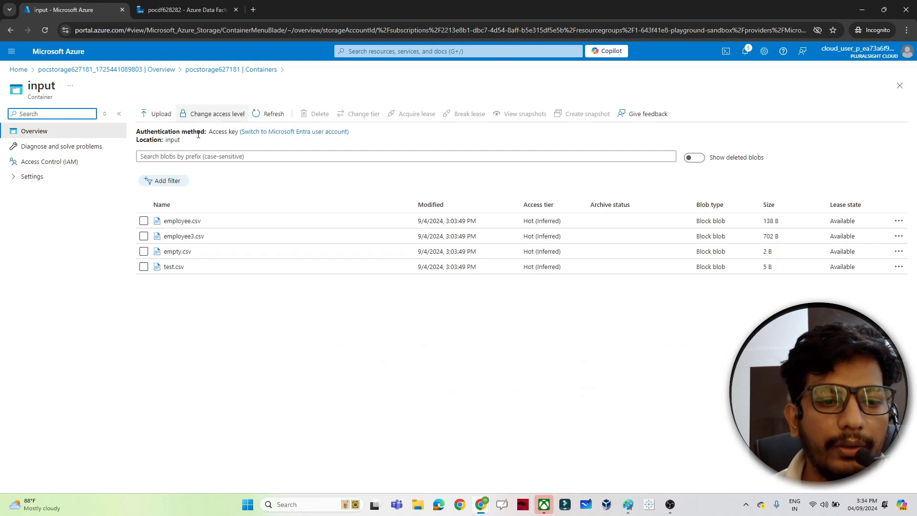
{"action": "left_click", "coordinate": [205, 70]}
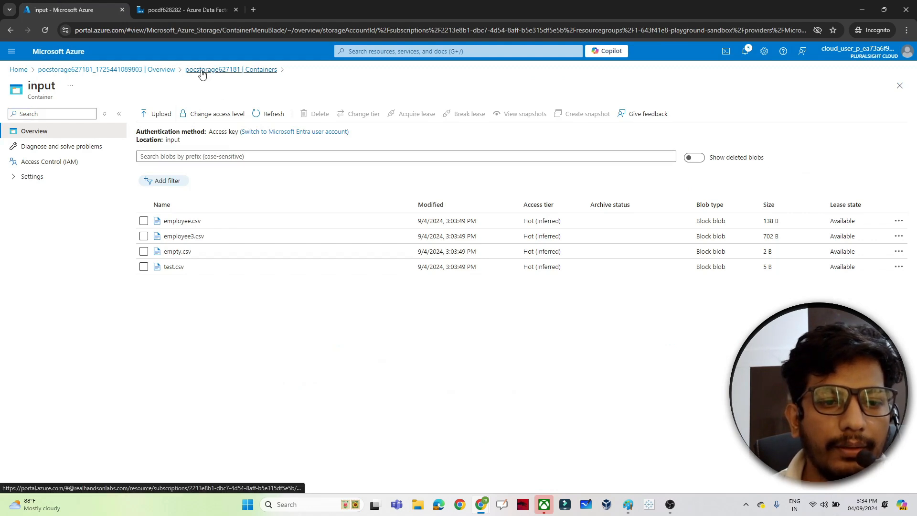
{"action": "left_click", "coordinate": [164, 207]}
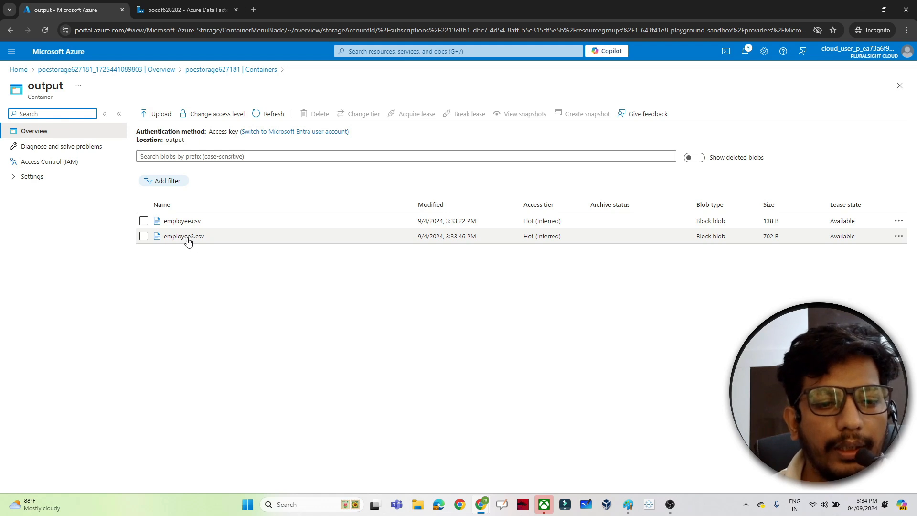
{"action": "left_click", "coordinate": [194, 69]}
{"action": "left_click", "coordinate": [160, 192]}
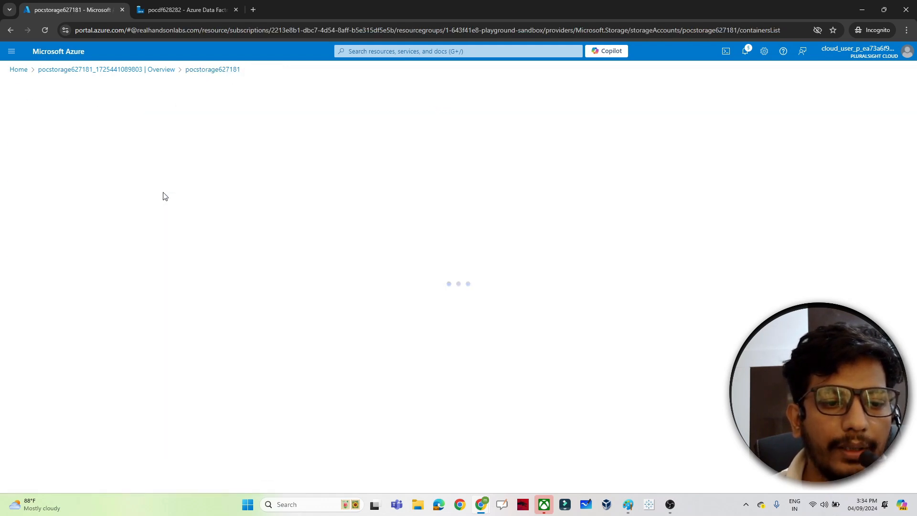